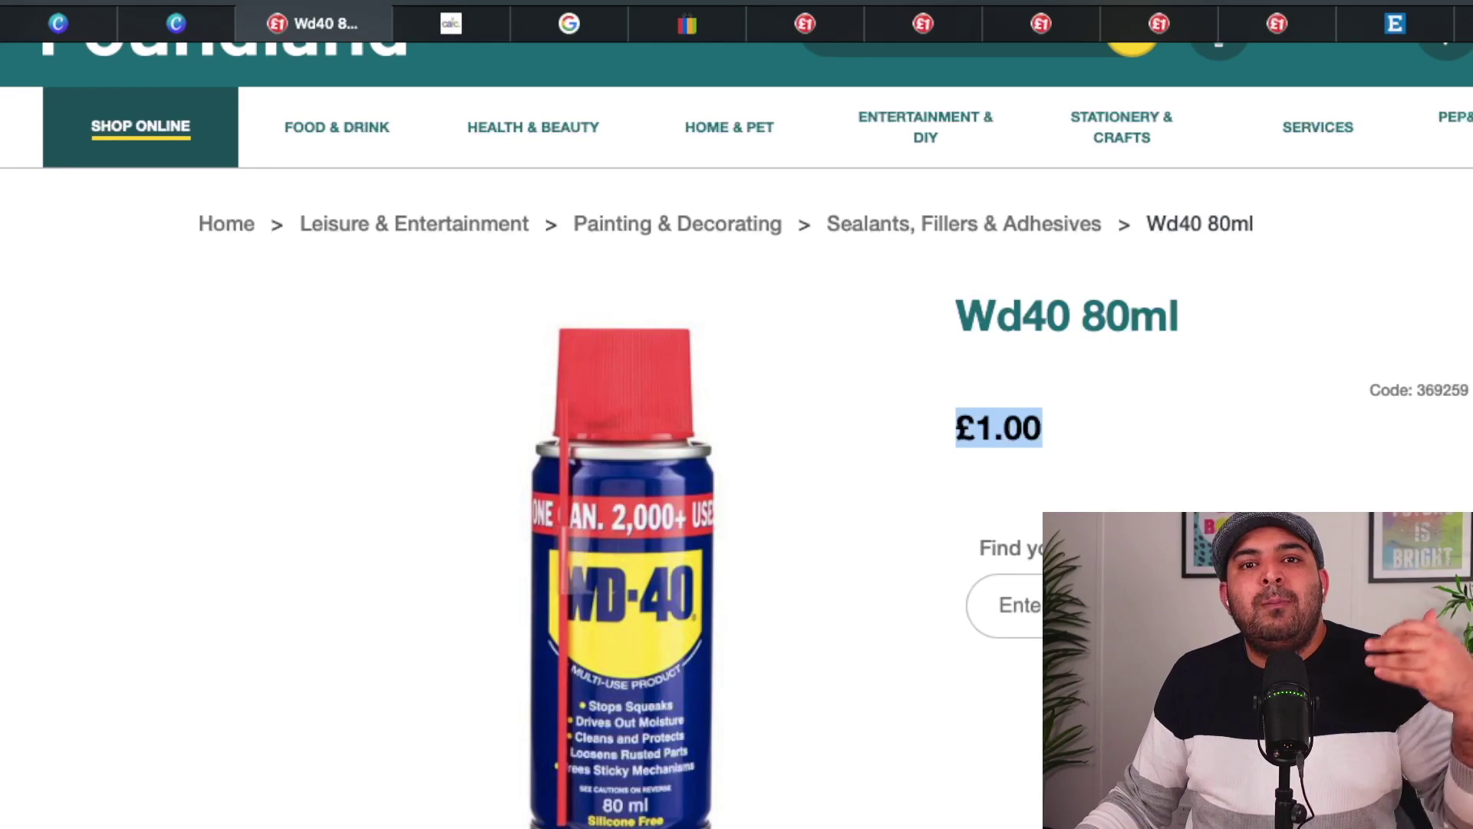
- Switch to Canva, add the WD-40 photo to the blank Instagram post and enlarge it to about 1,014 by 1,014
scroll(736, 414, down, 3)
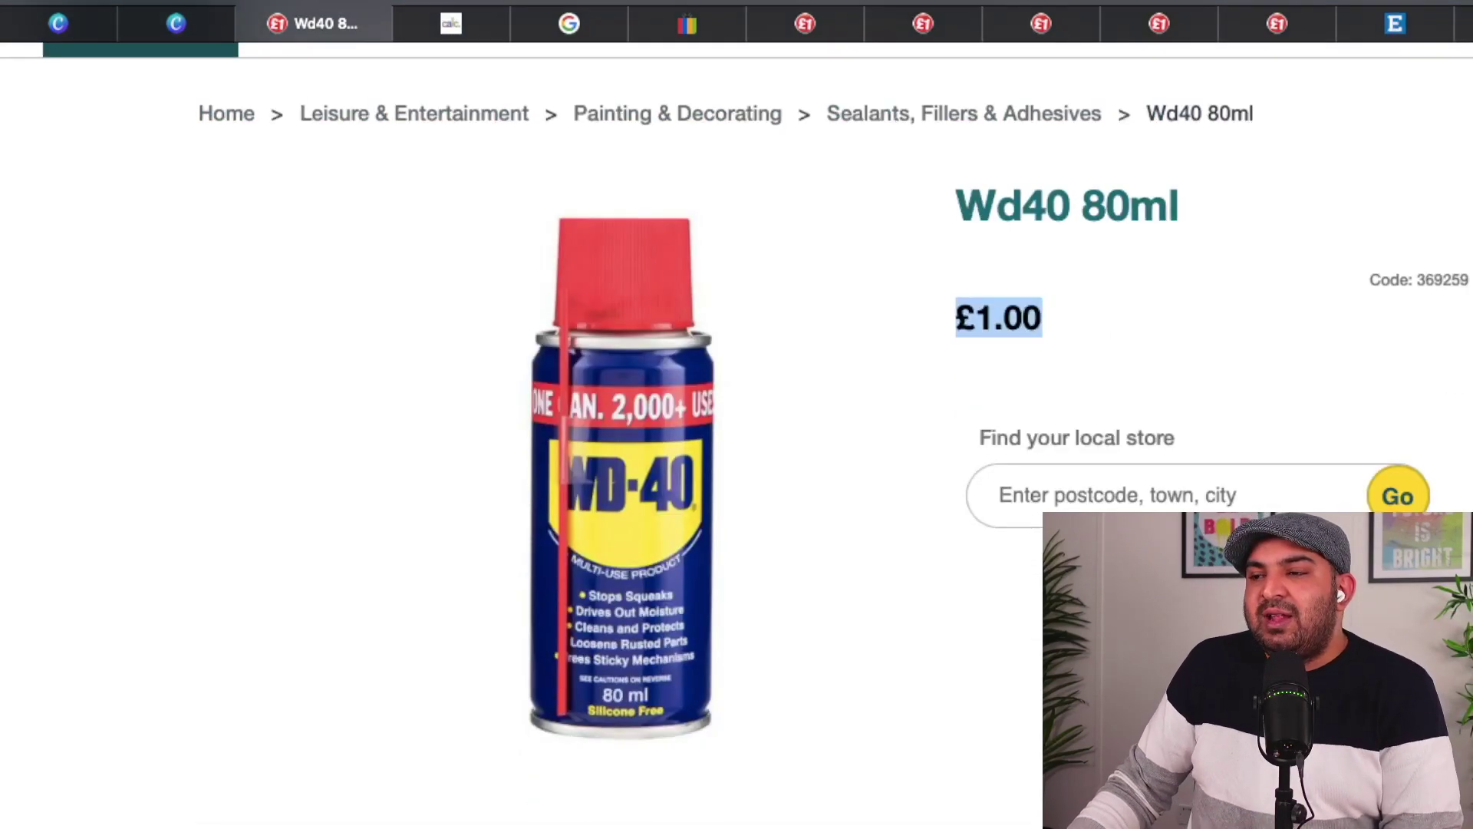
scroll(736, 414, up, 1)
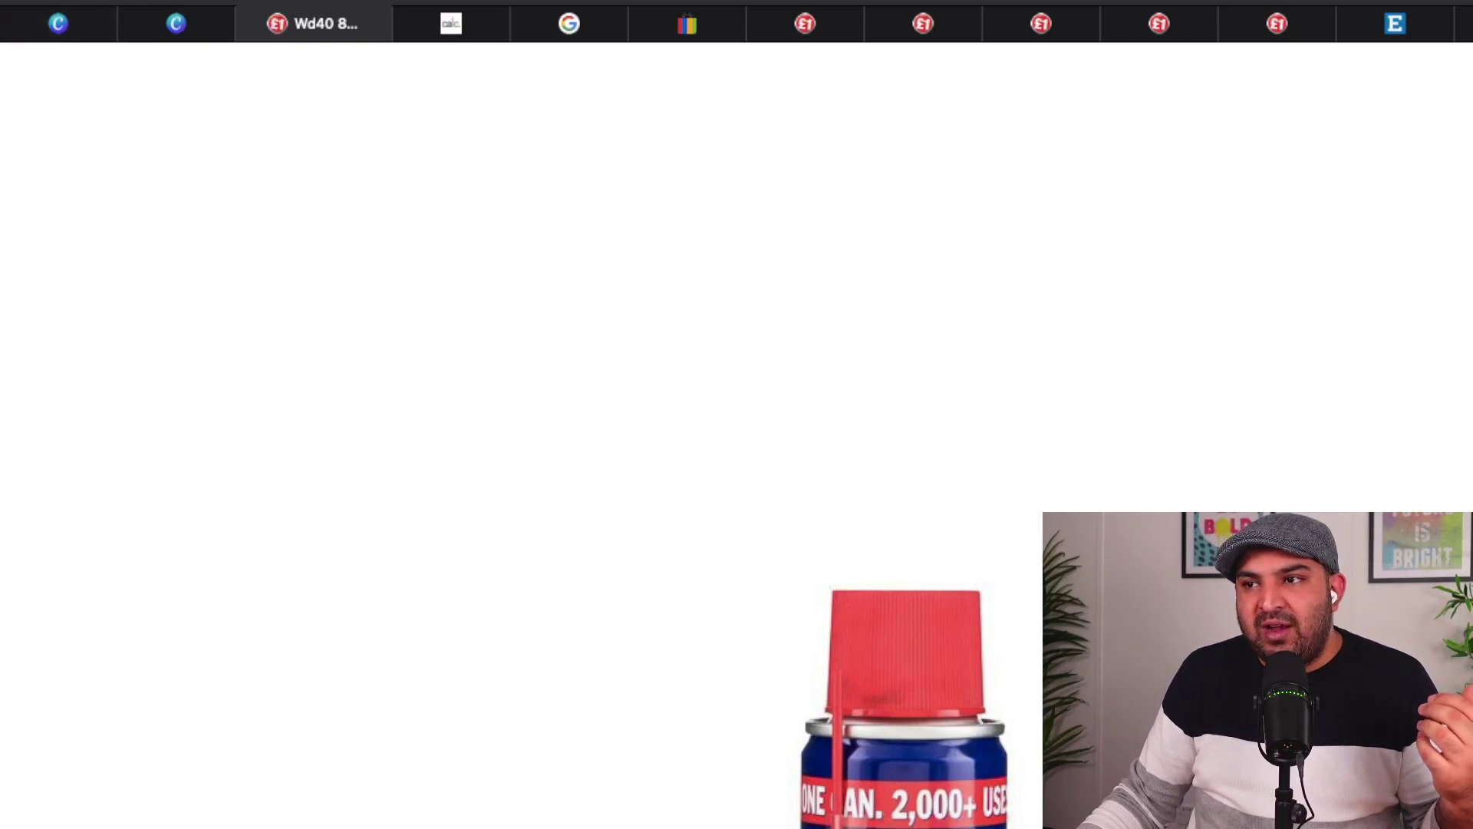
click(175, 23)
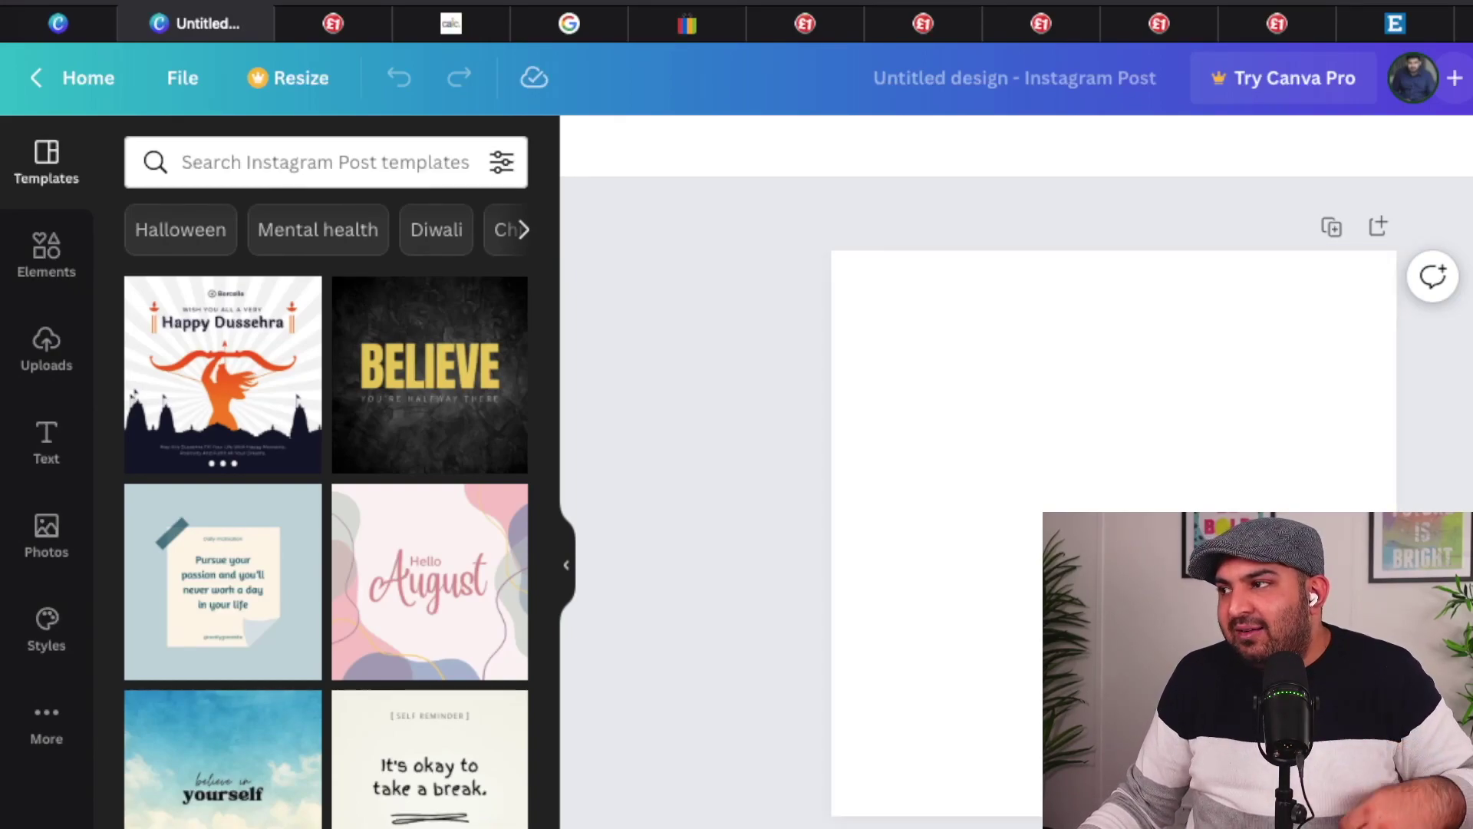
drag(1458, 460, 327, 491)
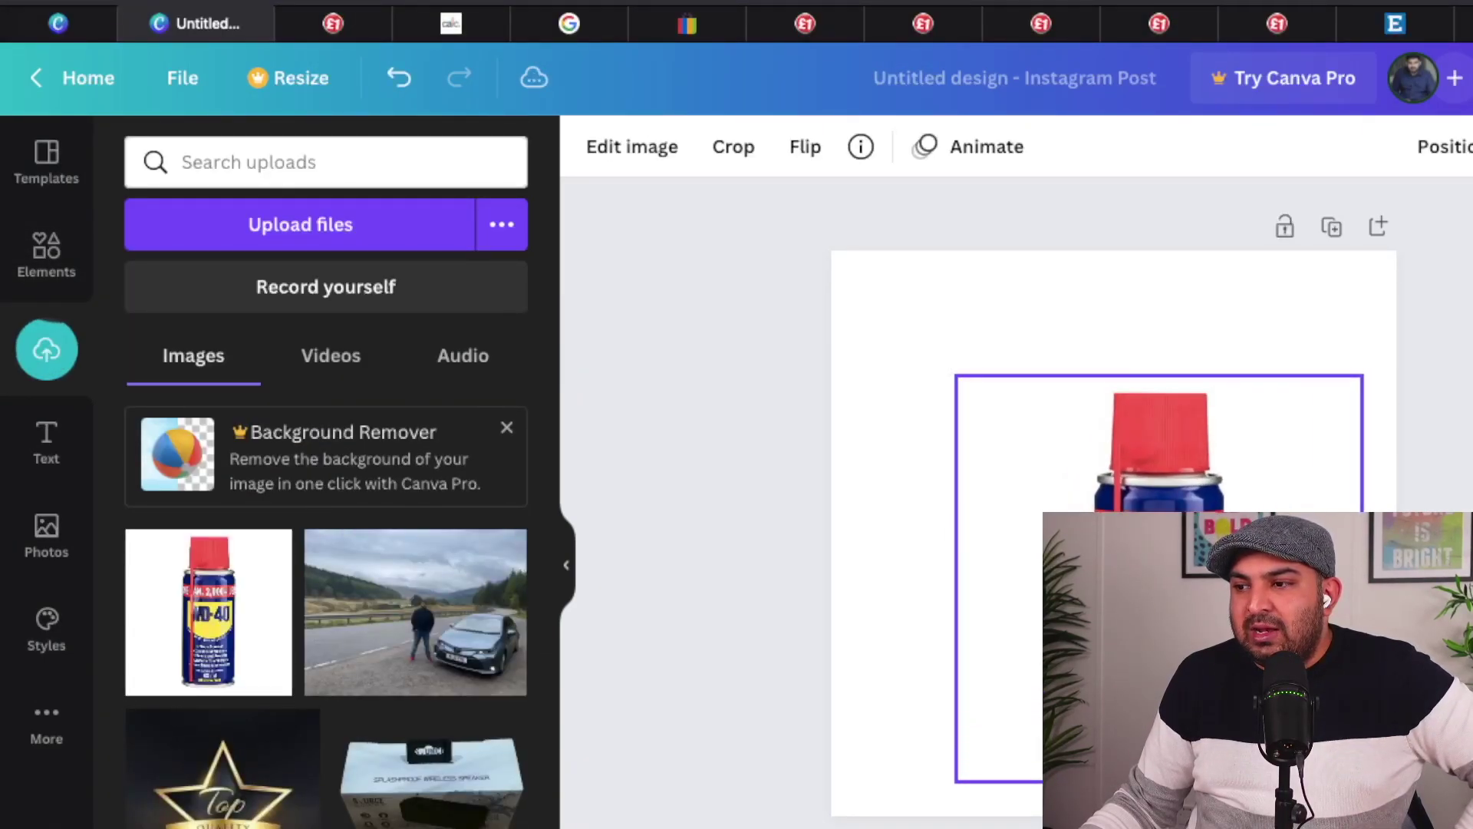
drag(955, 375, 832, 251)
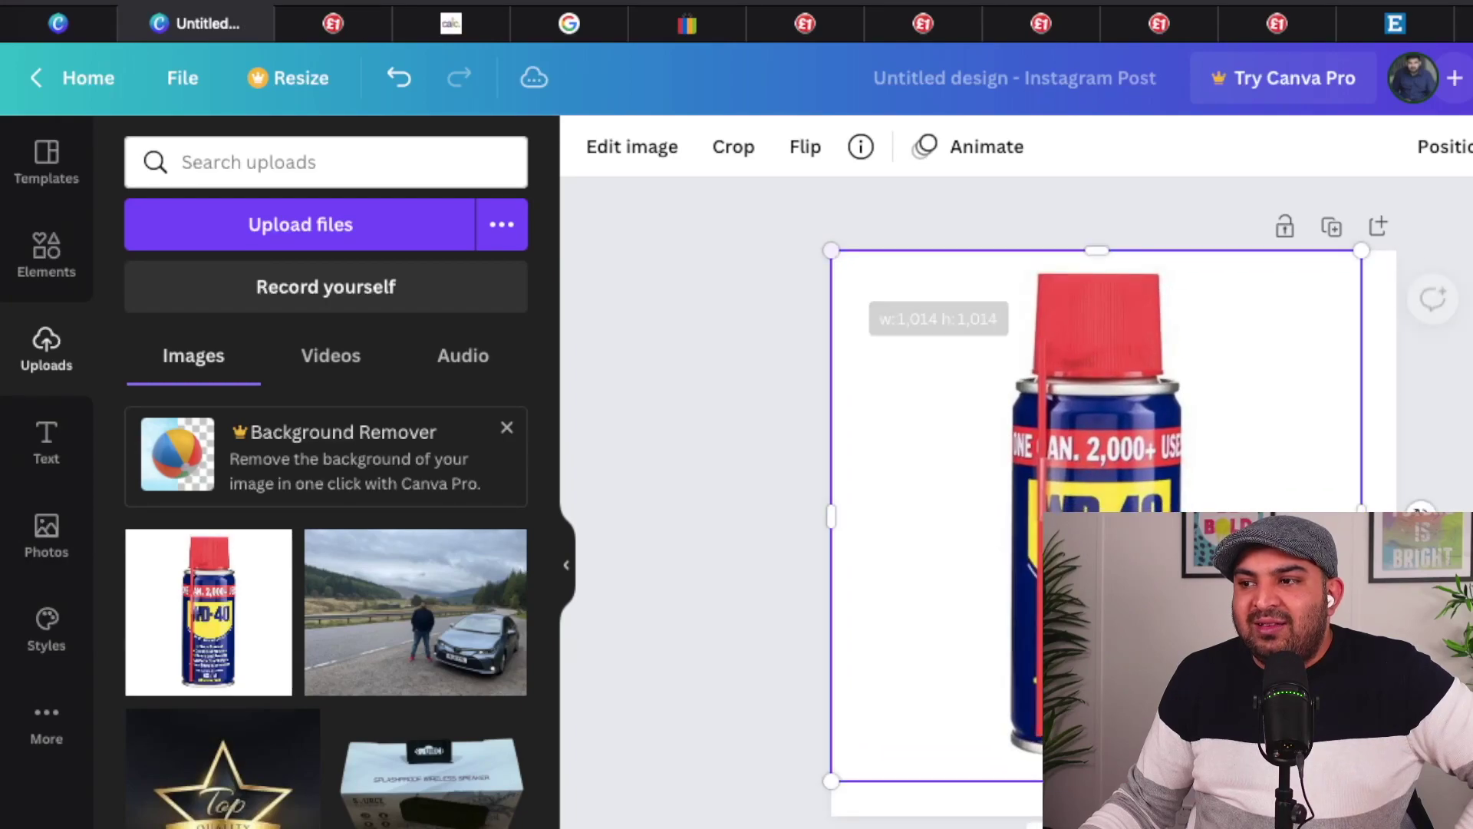
drag(1020, 430, 997, 446)
drag(1069, 478, 1068, 477)
- Add a heading reading "3x" and place it beside the can's red cap, near the page's upper-left corner
click(46, 443)
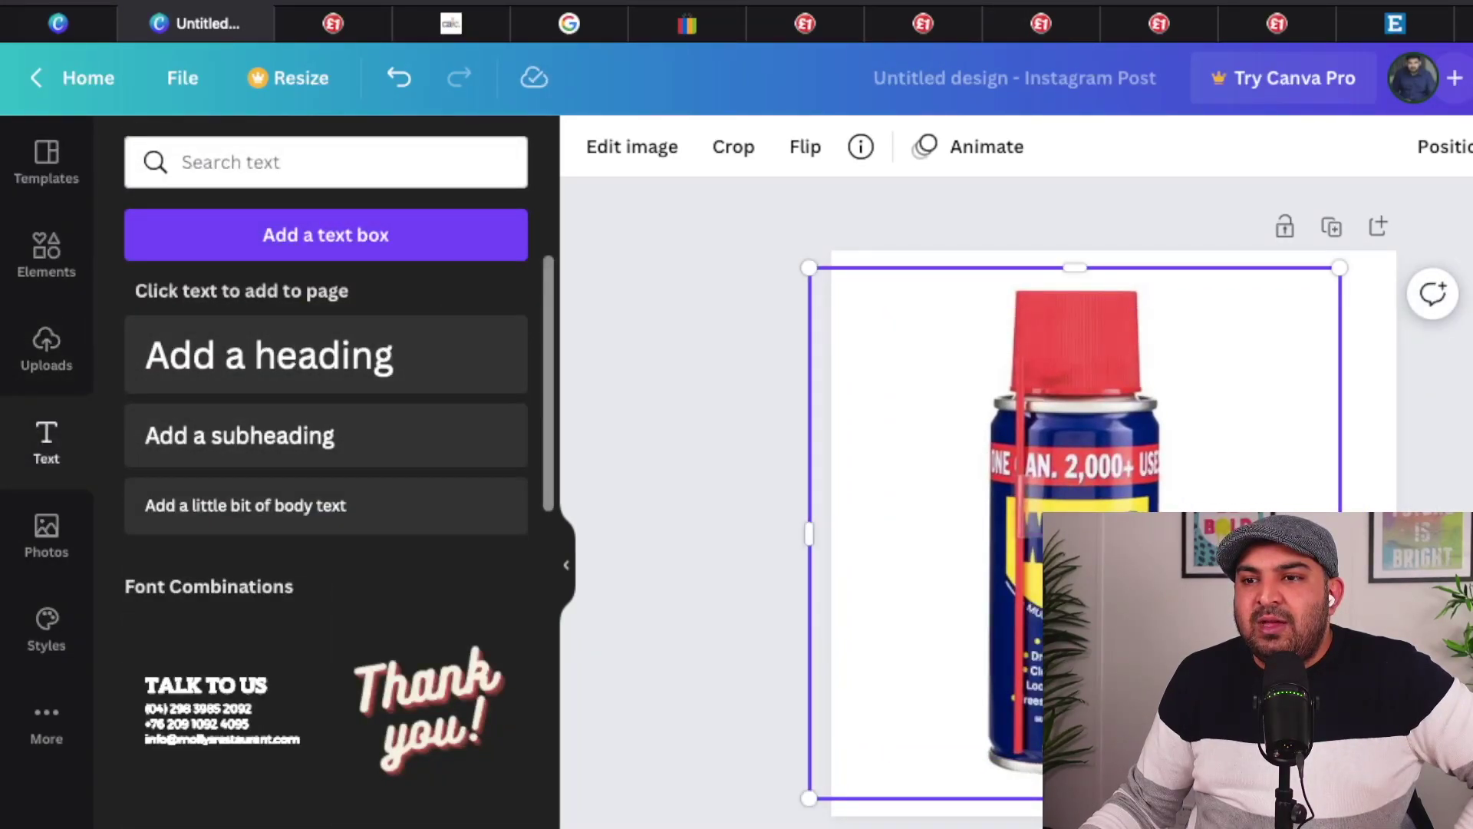
click(326, 356)
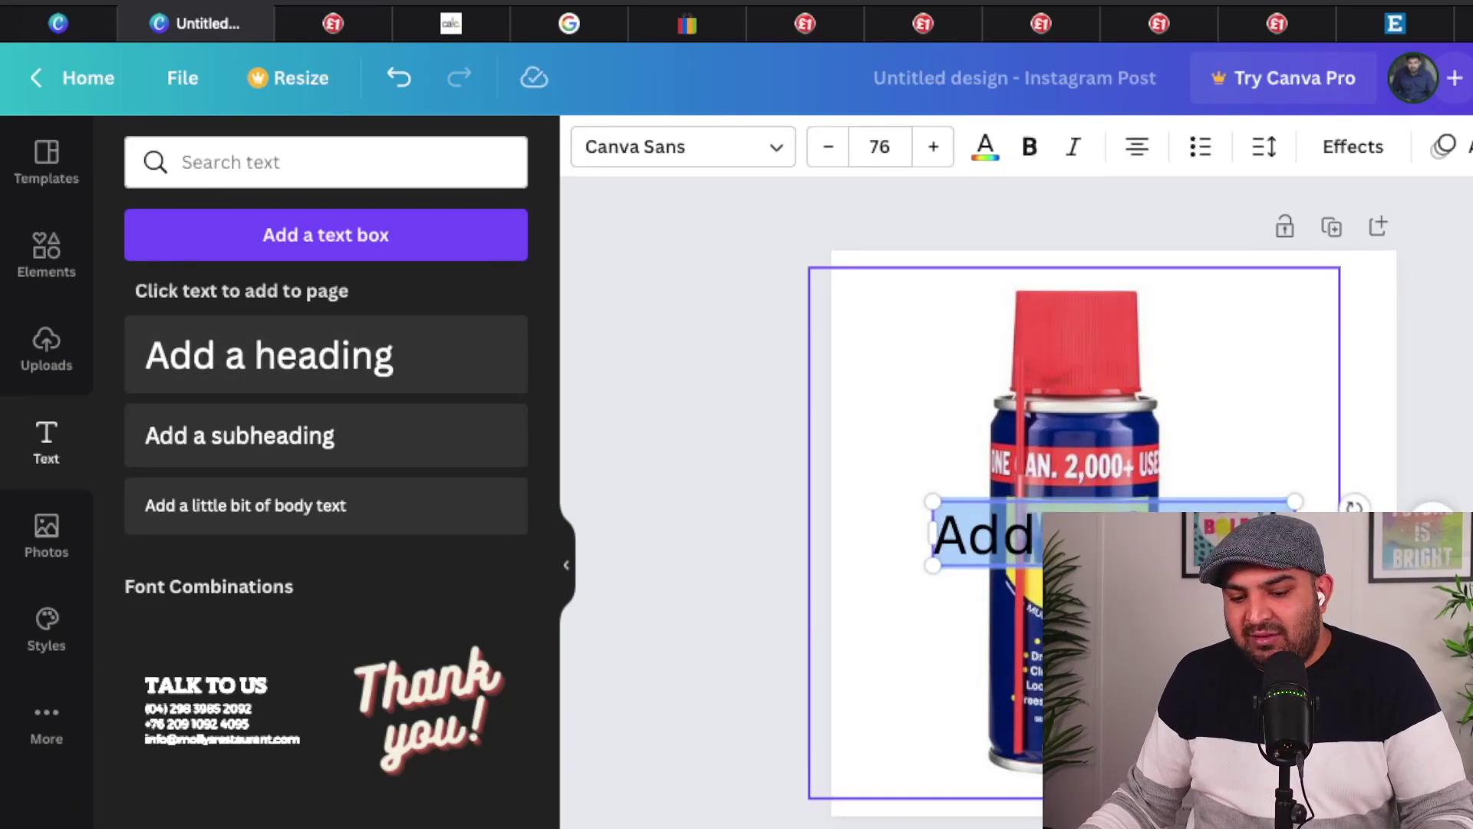
key(BackSpace)
text(3x)
drag(942, 399, 917, 324)
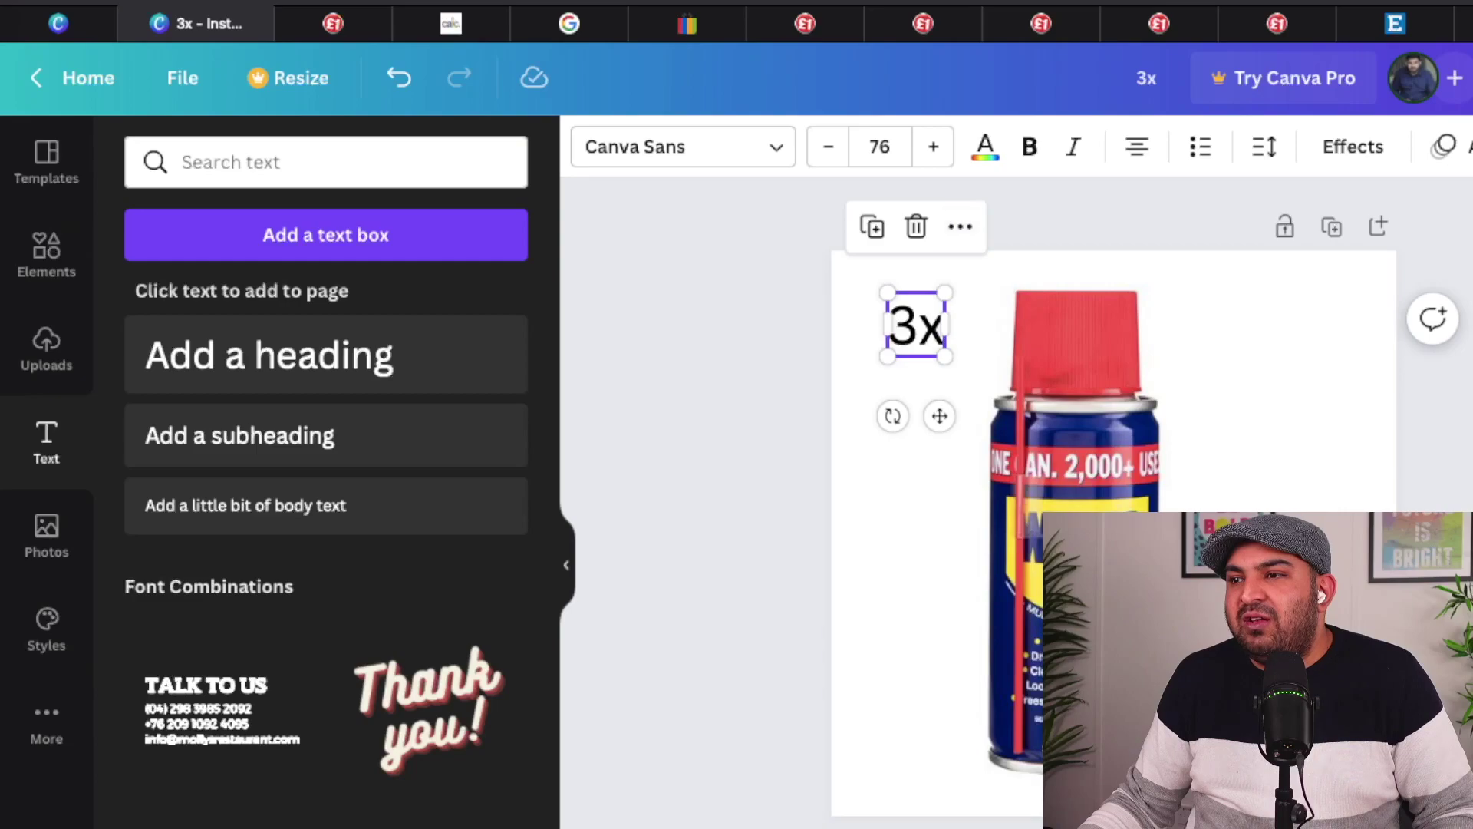
- Make the "3x" heading bold and colour it red
click(985, 147)
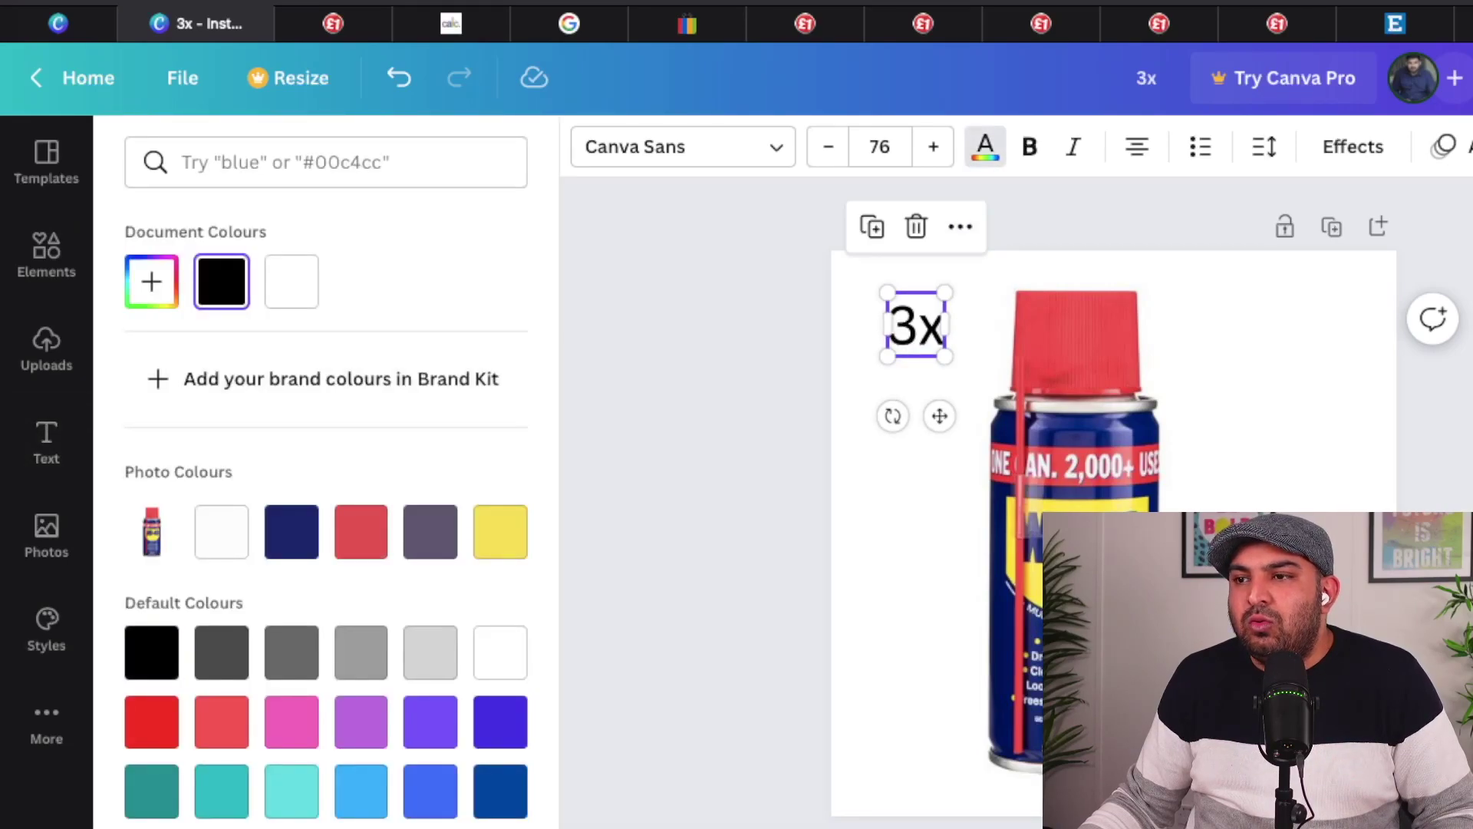
click(1029, 147)
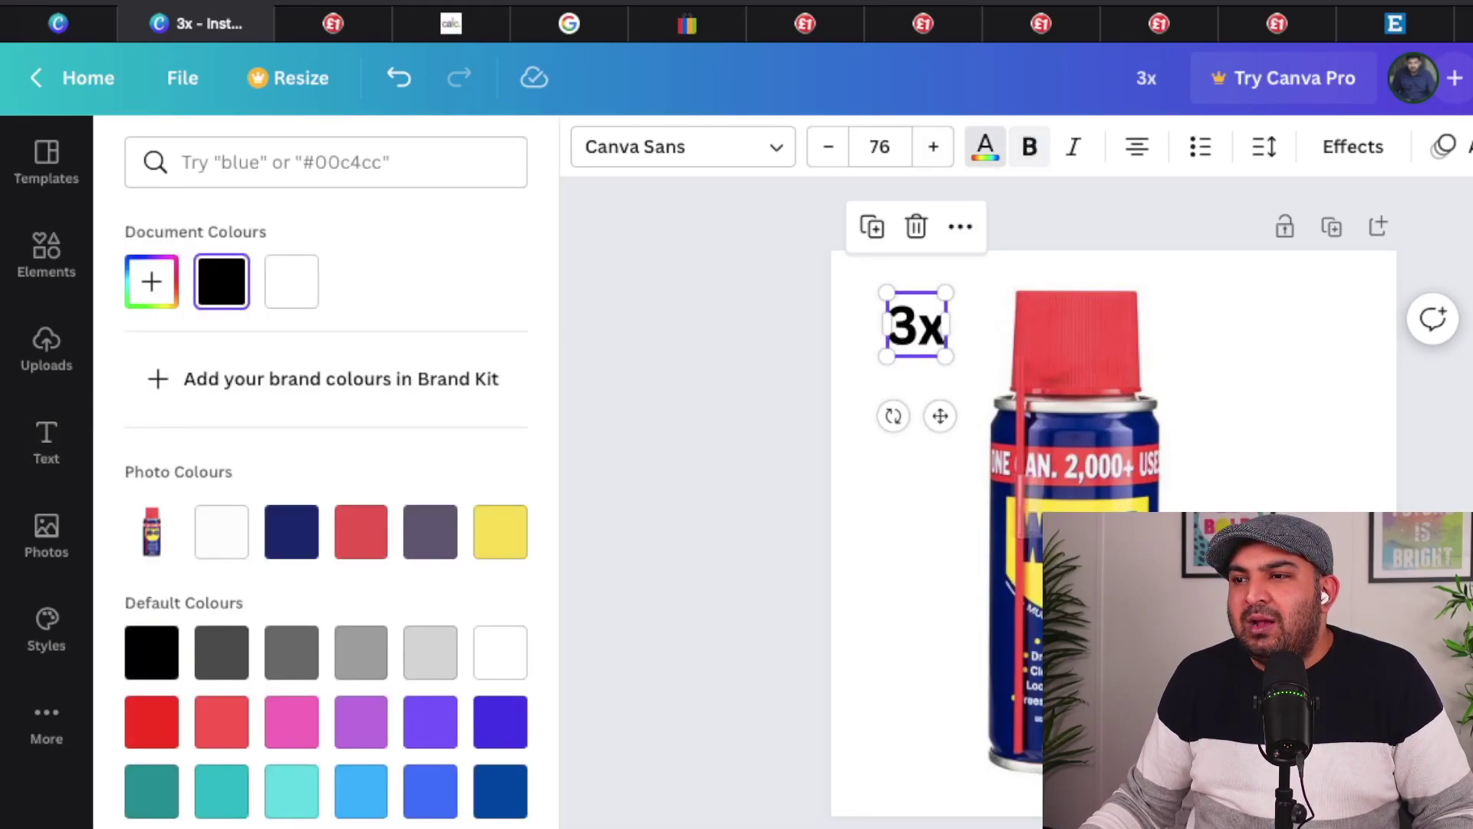
click(985, 147)
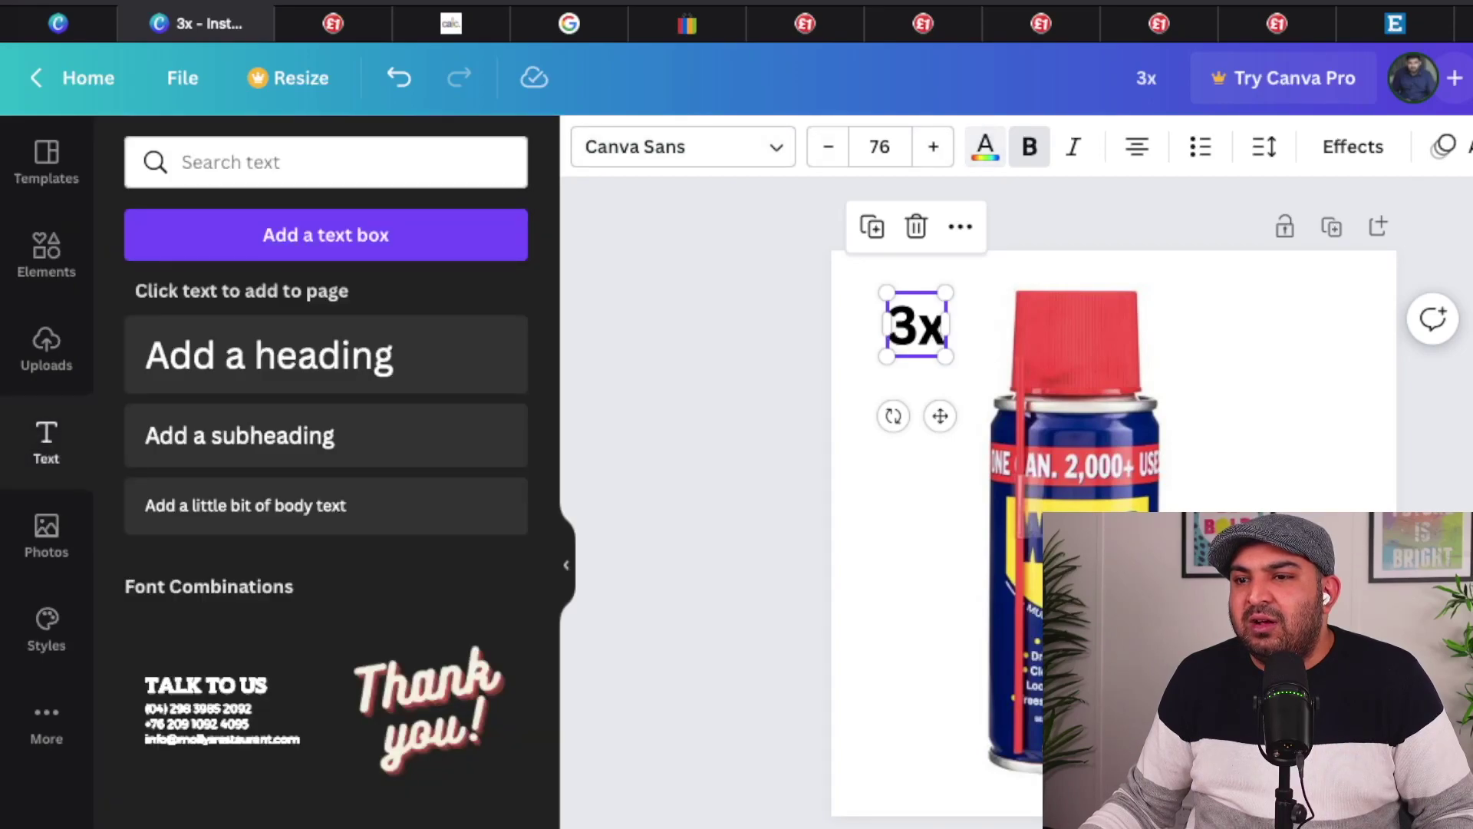
click(985, 147)
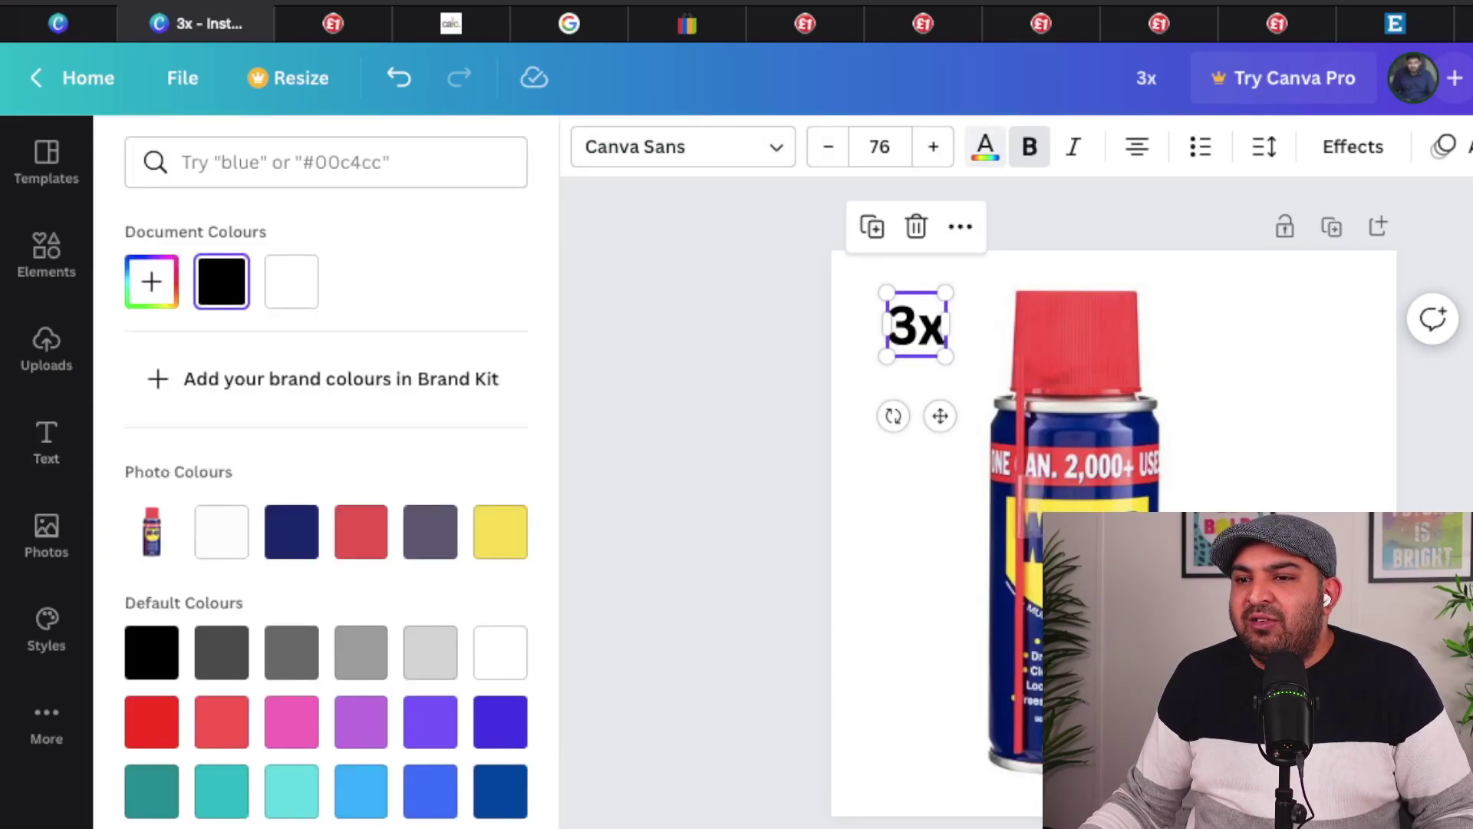
click(151, 722)
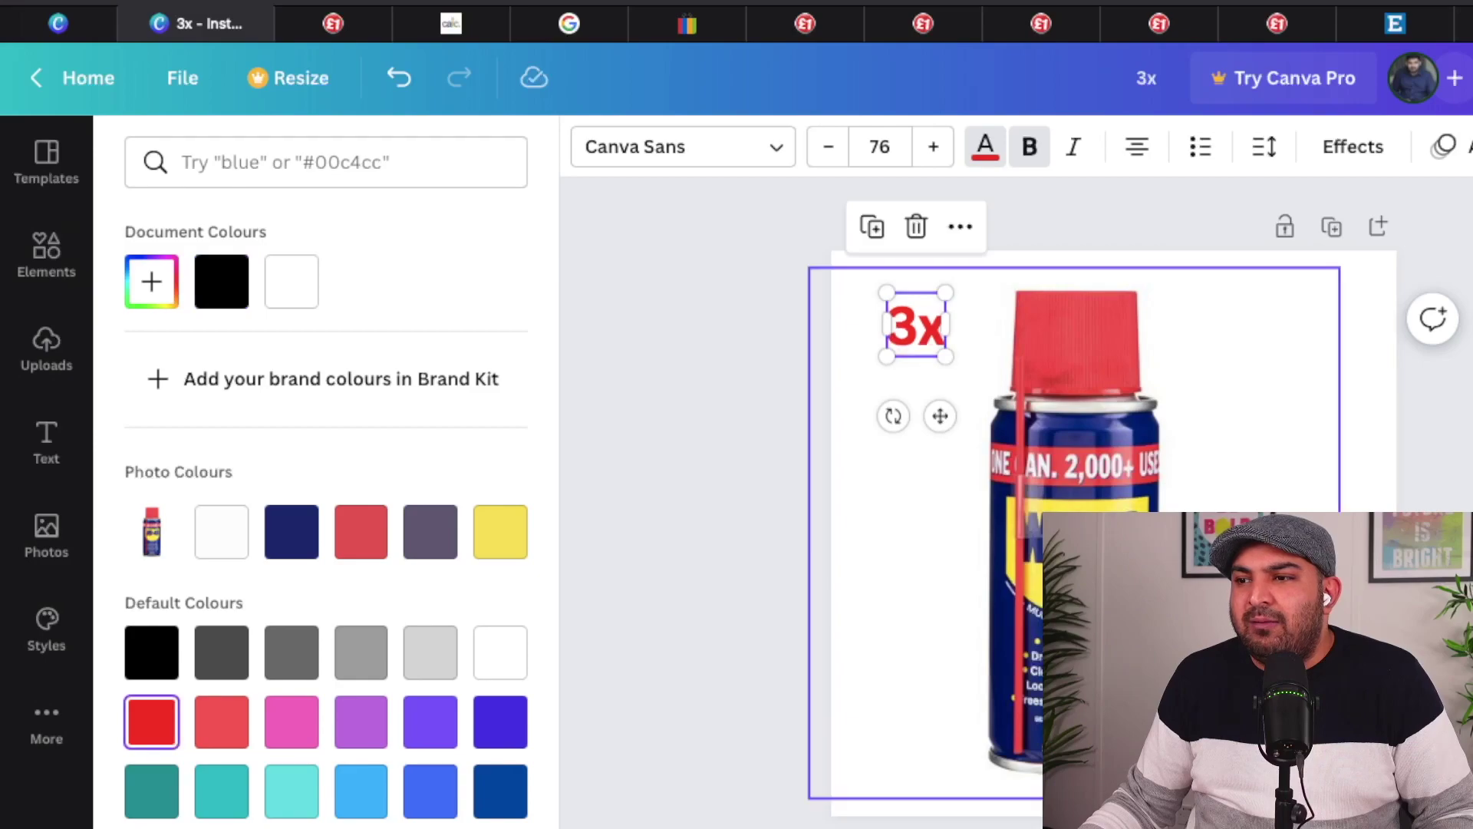
click(905, 529)
click(713, 499)
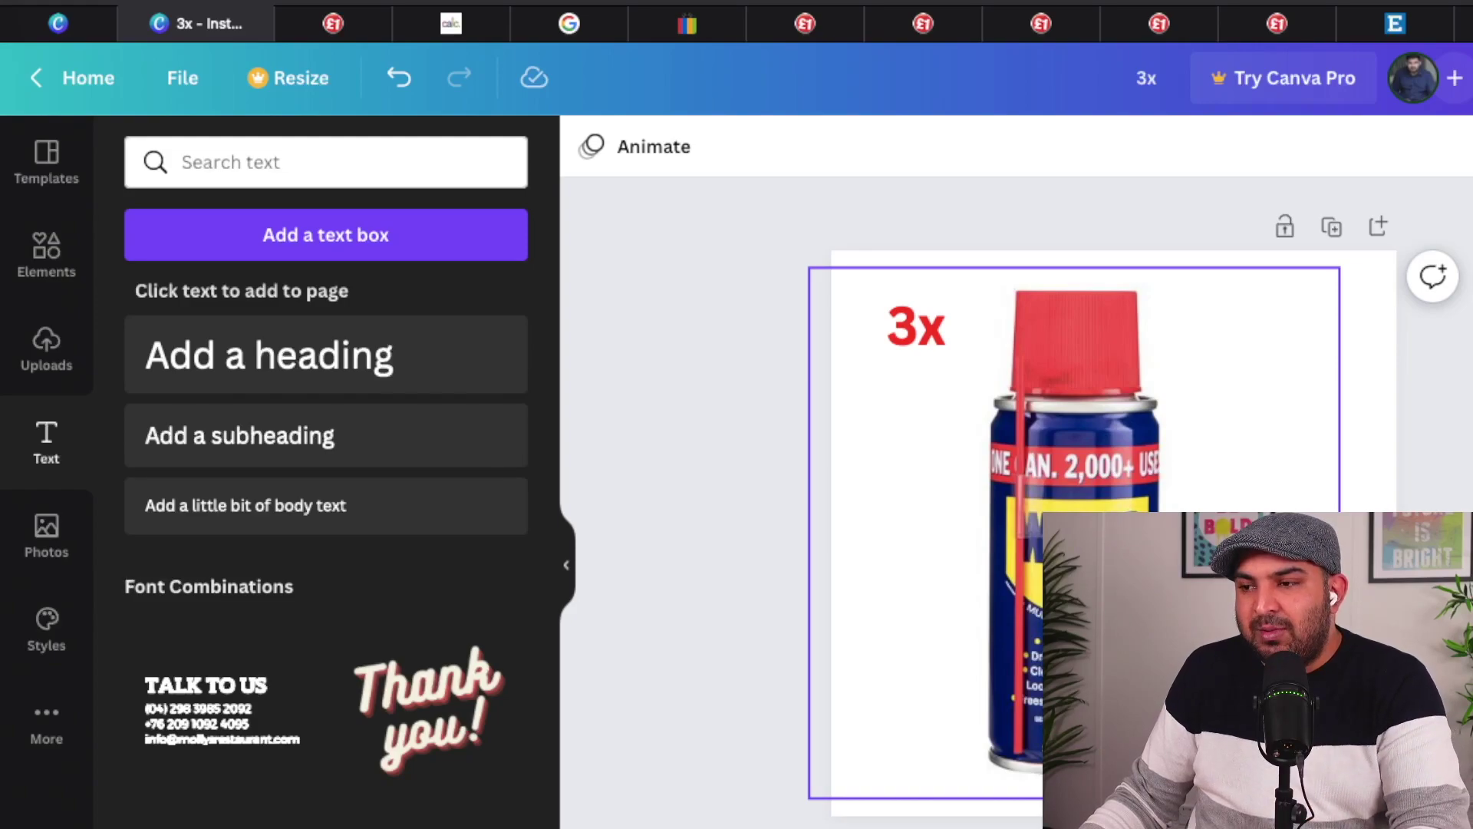
- Delete the red "3x" heading from the design
click(916, 326)
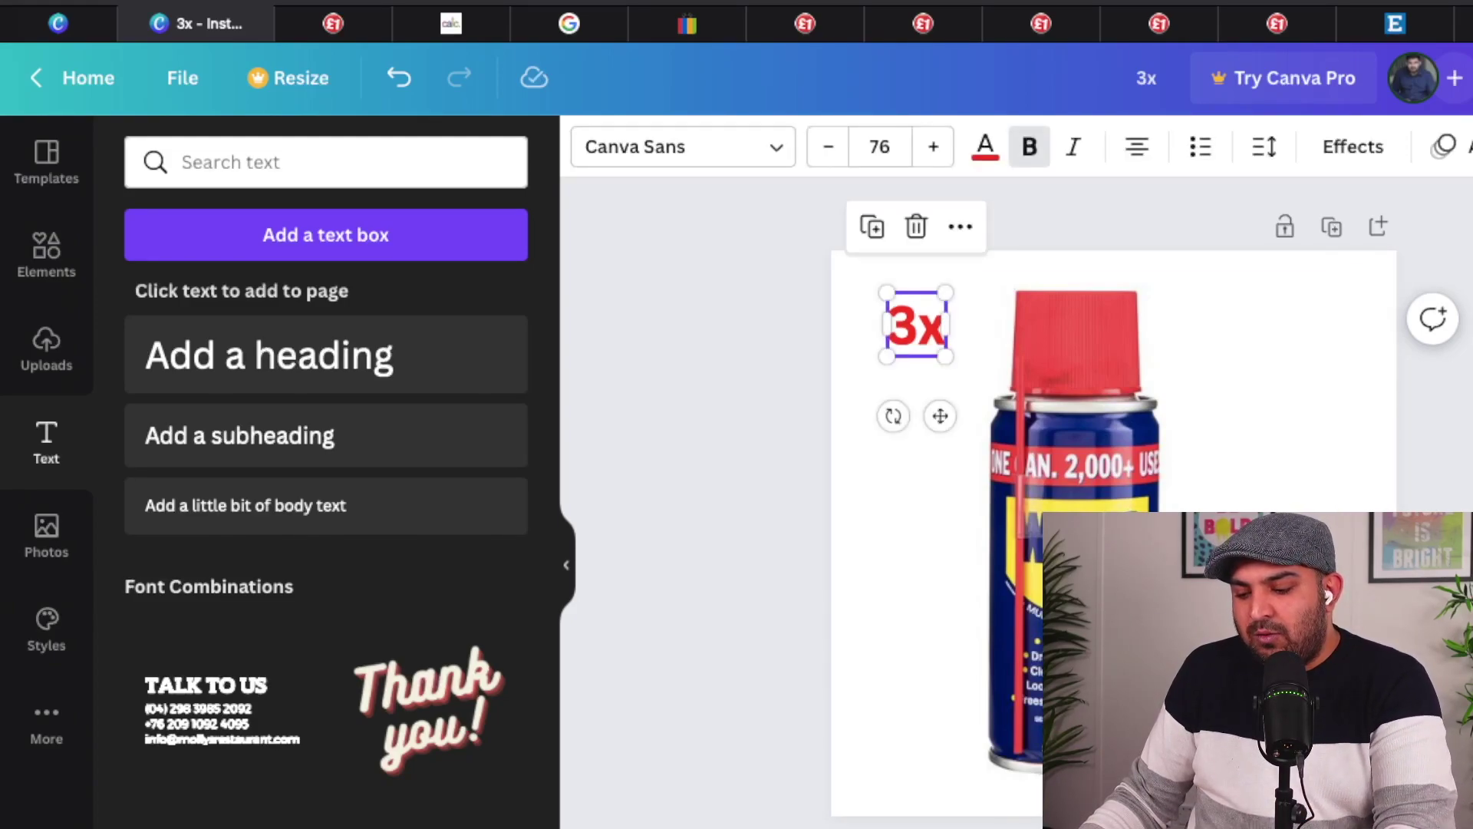
key(Delete)
- Shrink the WD-40 image to less than half its size and place it midway down the page's left side
click(1066, 429)
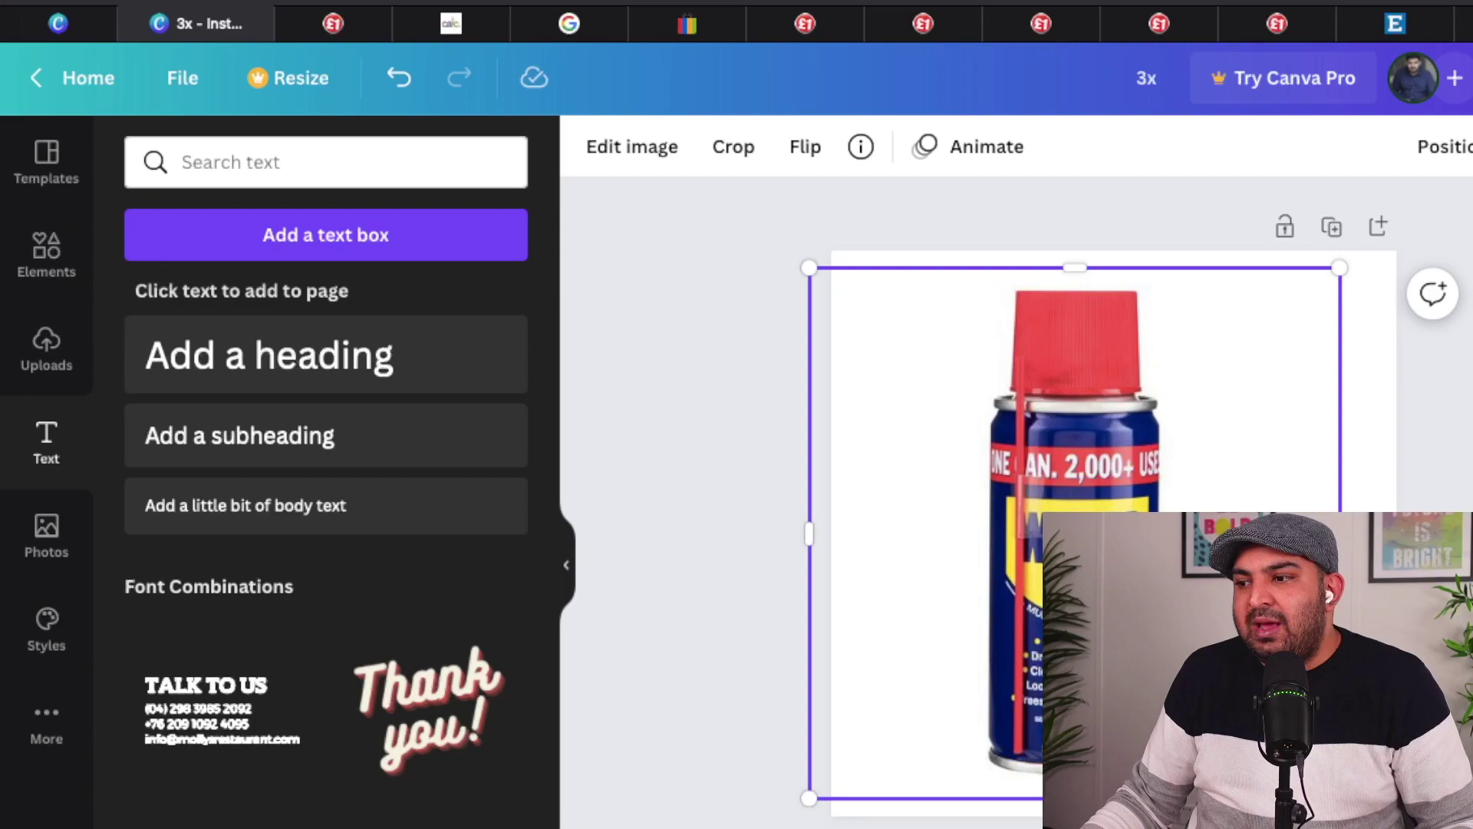
drag(1339, 798, 1049, 508)
drag(932, 407, 929, 535)
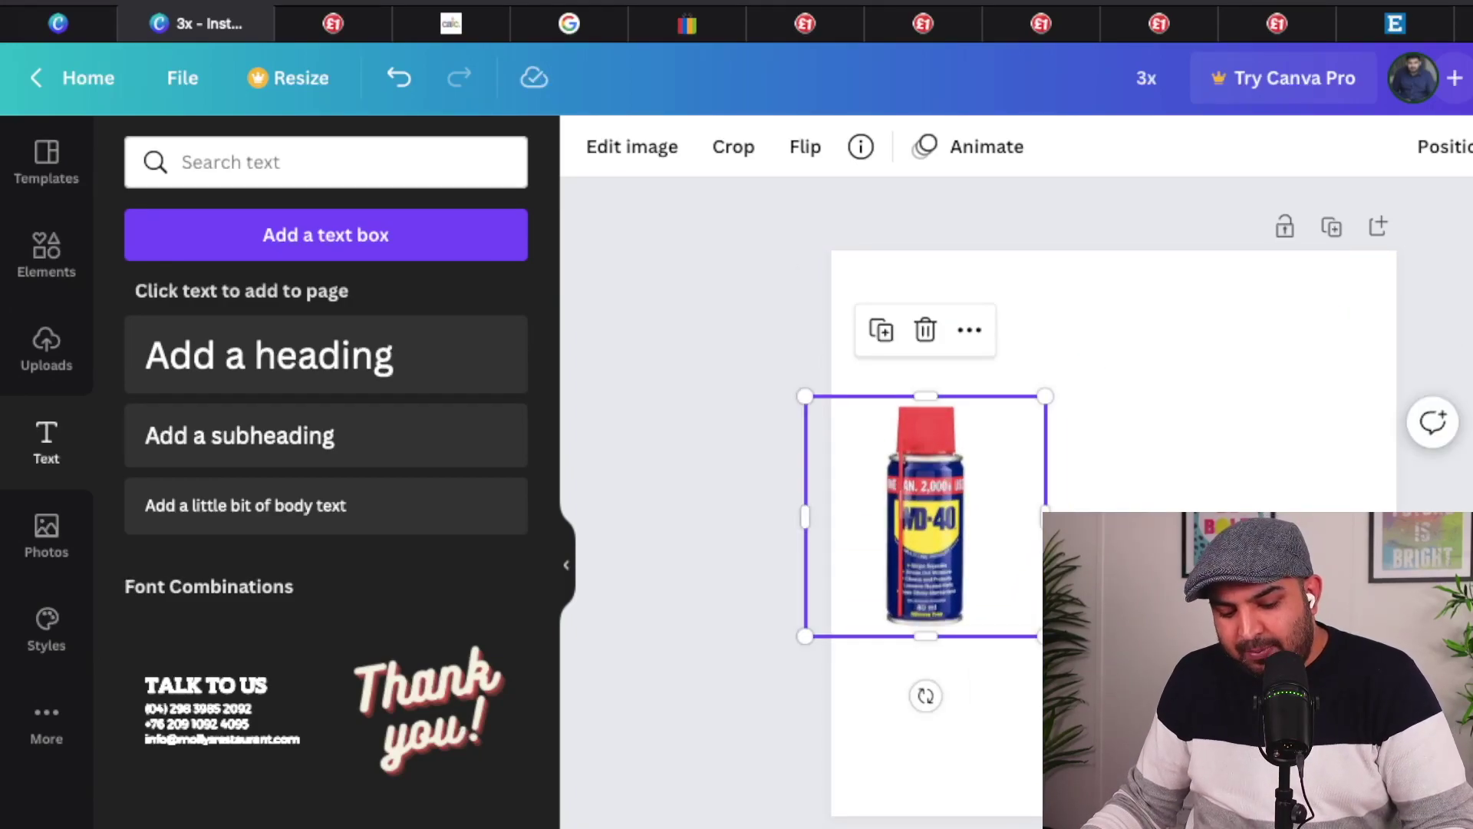
- Paste two copies of the WD-40 can and arrange all three in a row across the page
key(super+v)
key(super+v)
mouse_move(943, 533)
mouse_down()
mouse_move(1365, 524)
mouse_move(1313, 524)
mouse_up()
drag(1145, 525, 1101, 525)
drag(1313, 525, 1302, 525)
click(1174, 345)
mouse_move(925, 516)
mouse_down()
mouse_move(931, 546)
mouse_move(924, 531)
mouse_up()
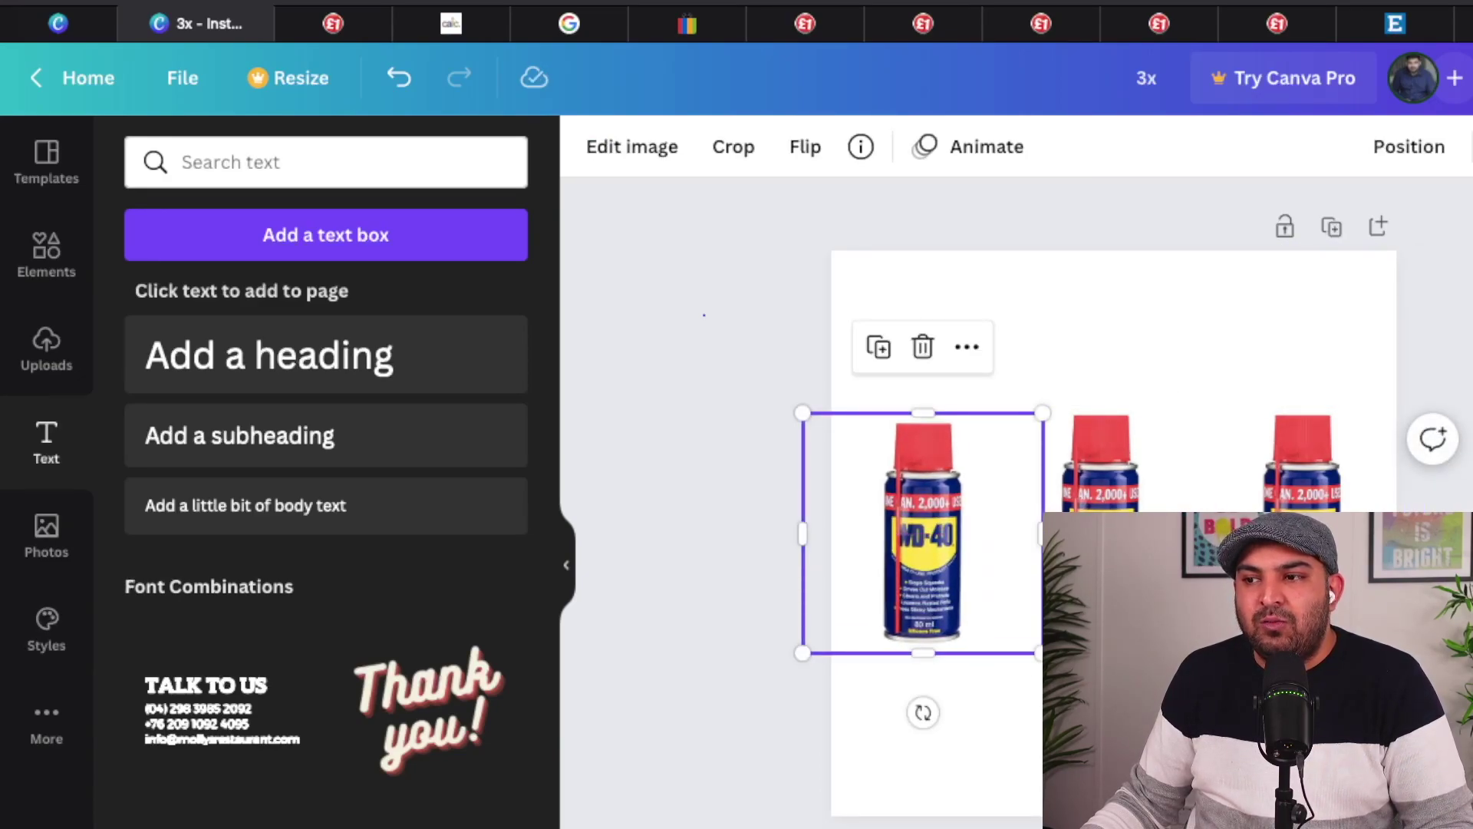
- Align the leftmost can's height with the other two and shift the rightmost can slightly inward
key(Escape)
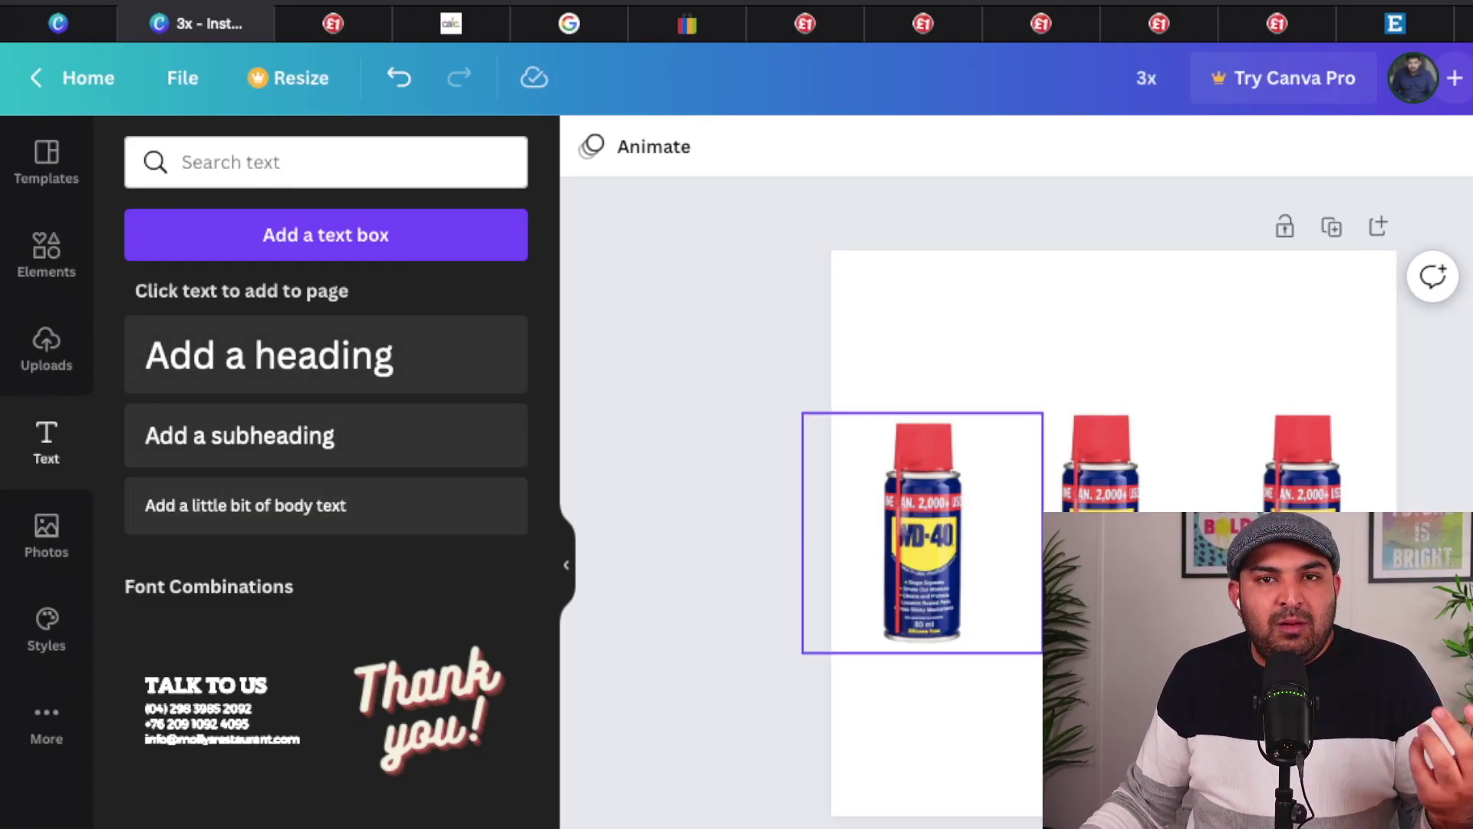
click(922, 533)
drag(923, 533, 920, 524)
drag(1302, 524, 1288, 524)
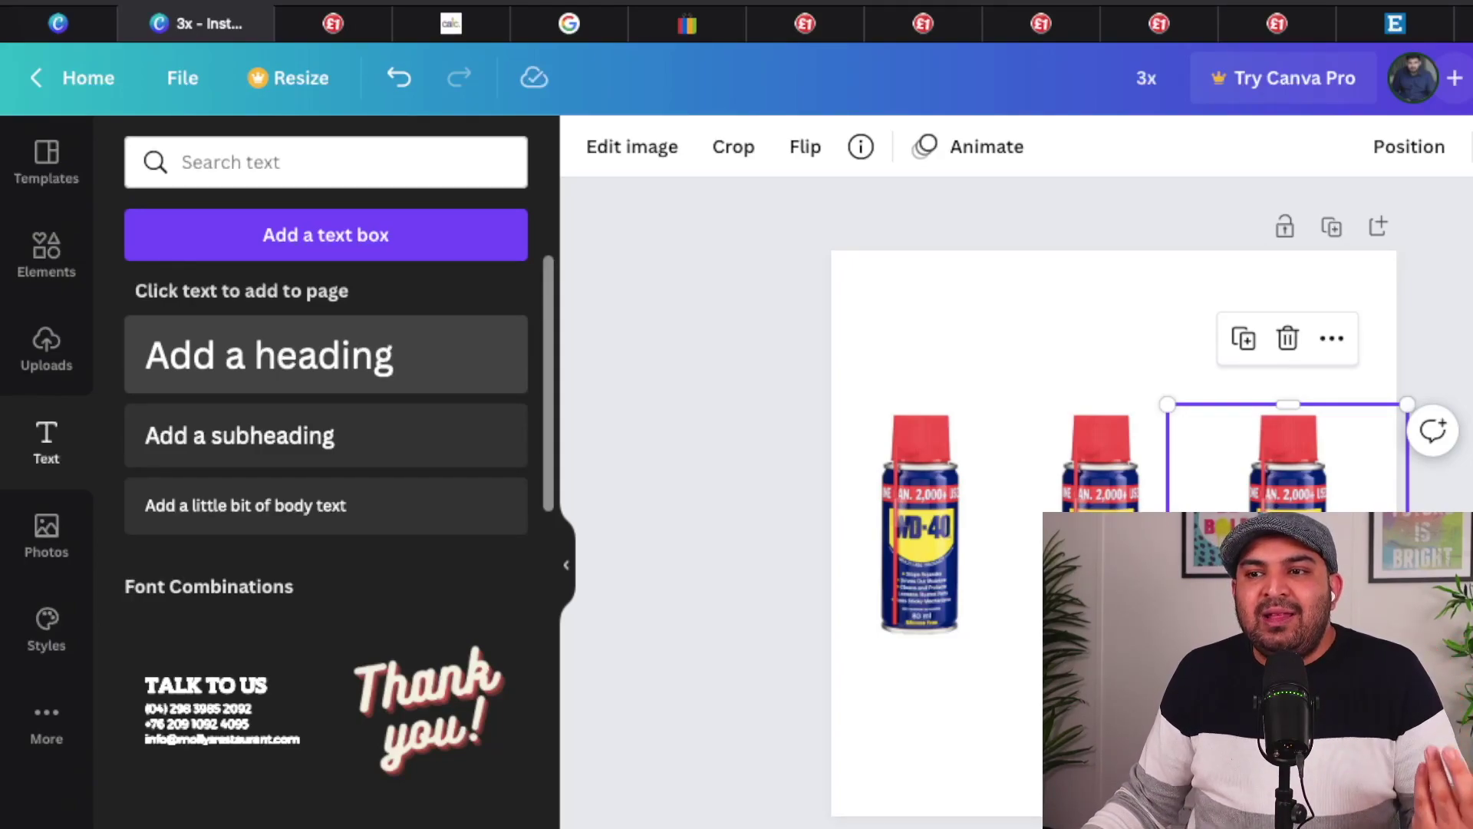
- Add a heading below the row of three cans with text beginning "next day"
click(329, 358)
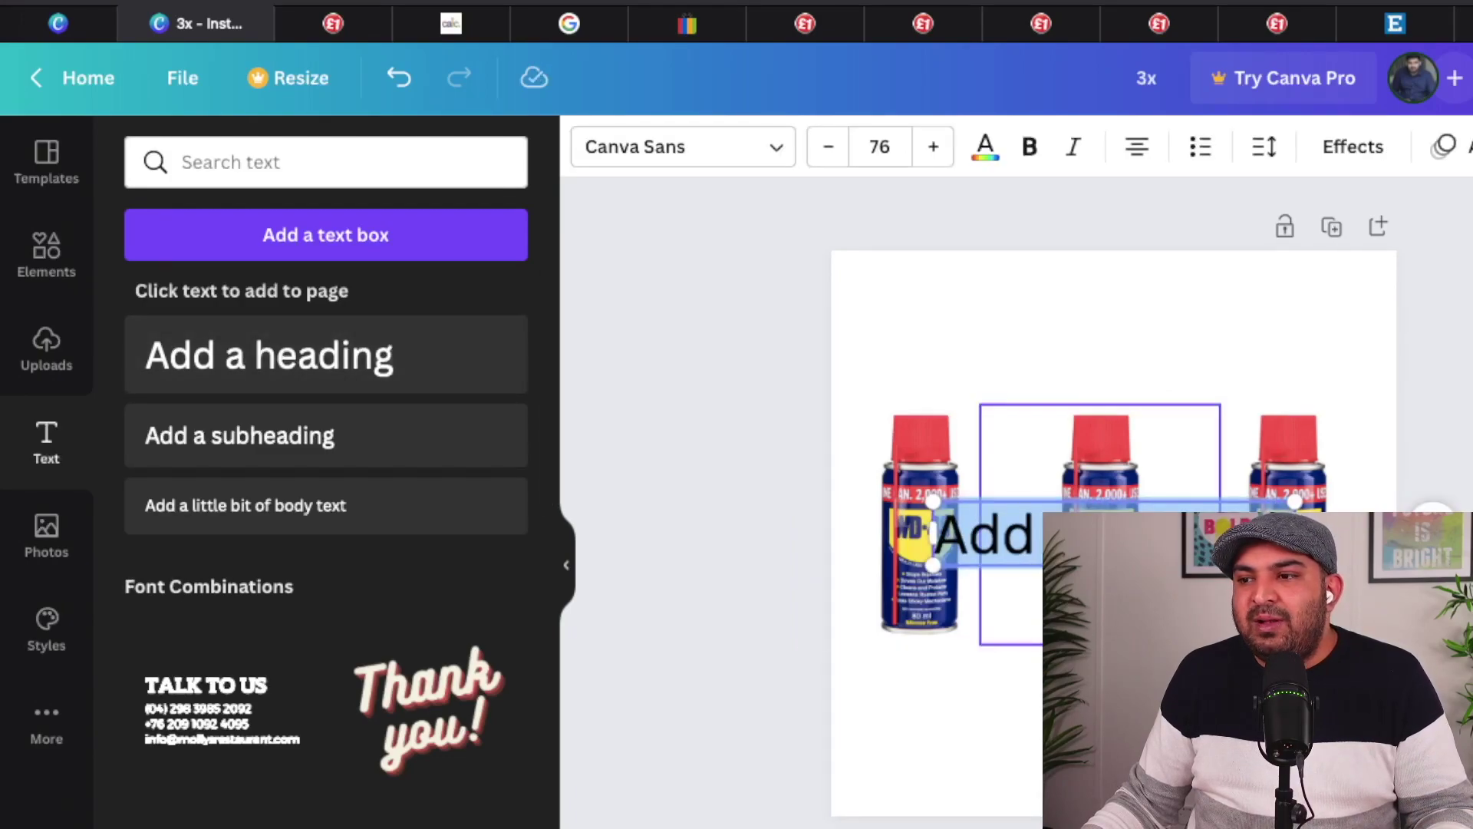
click(1105, 535)
click(1105, 690)
drag(1105, 535, 1082, 718)
double_click(1082, 718)
text(next)
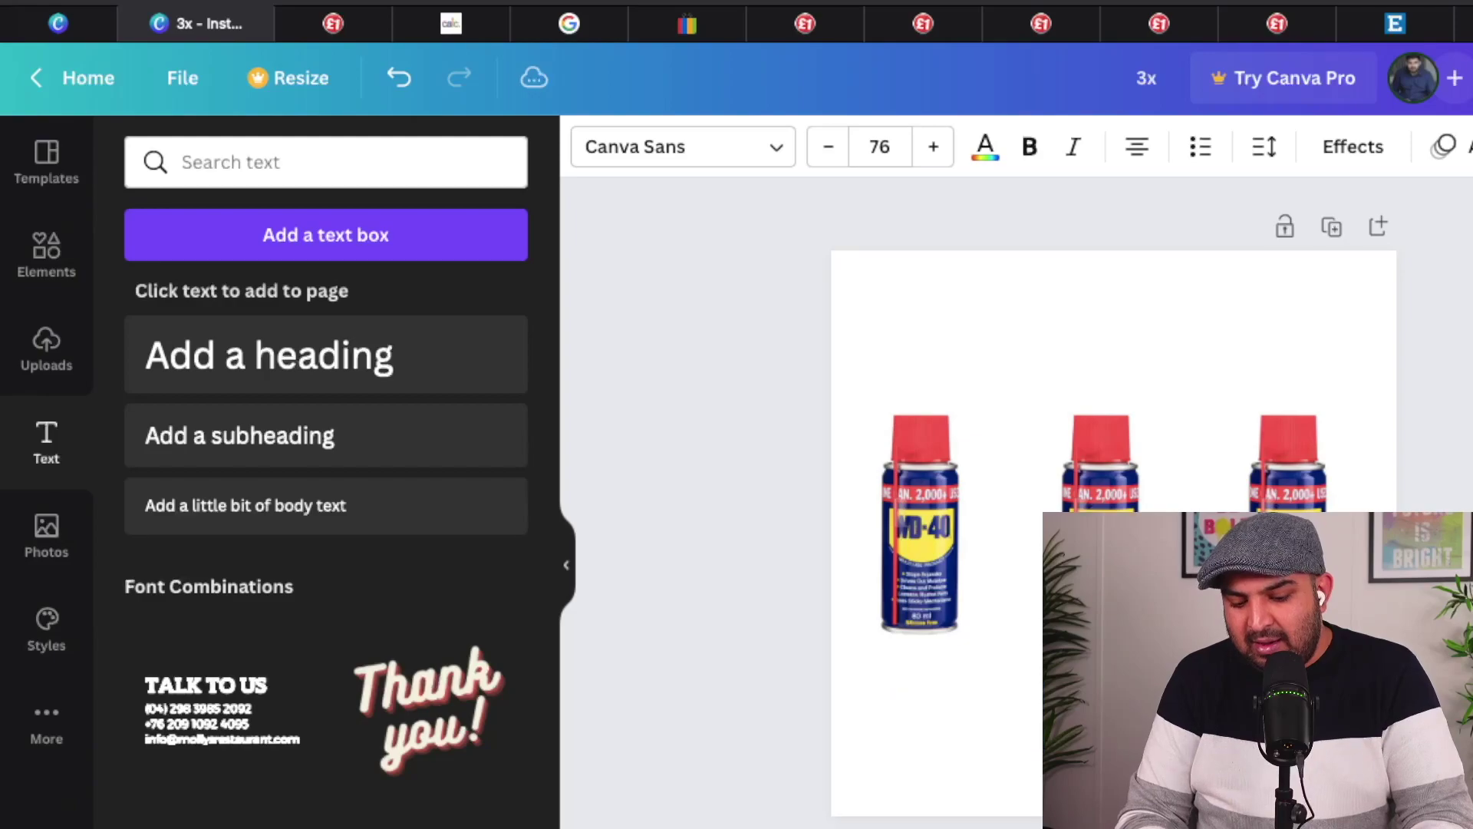
text( day)
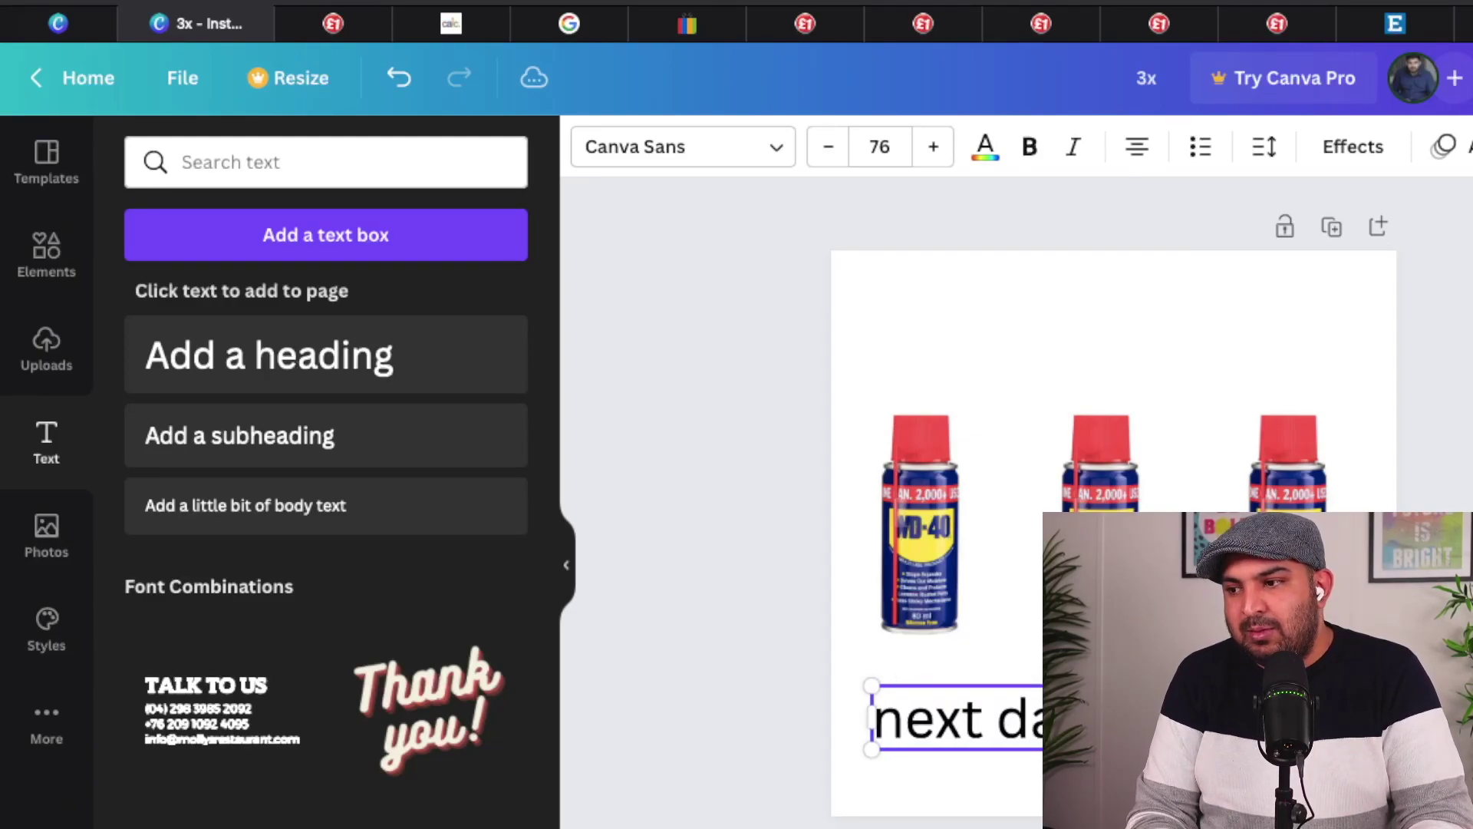
- Colour the "next day" heading red
key(super+a)
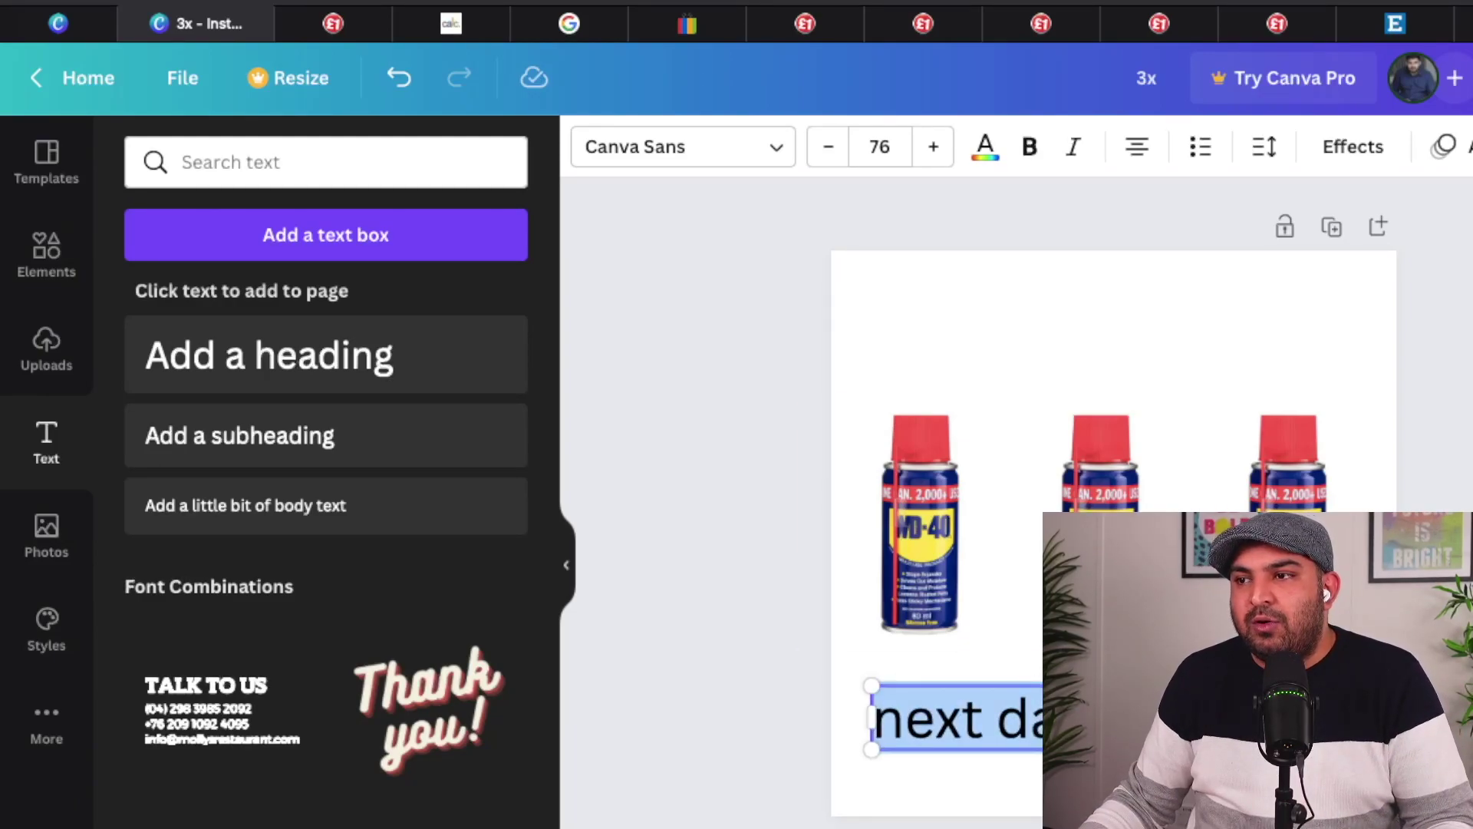
click(985, 147)
click(152, 722)
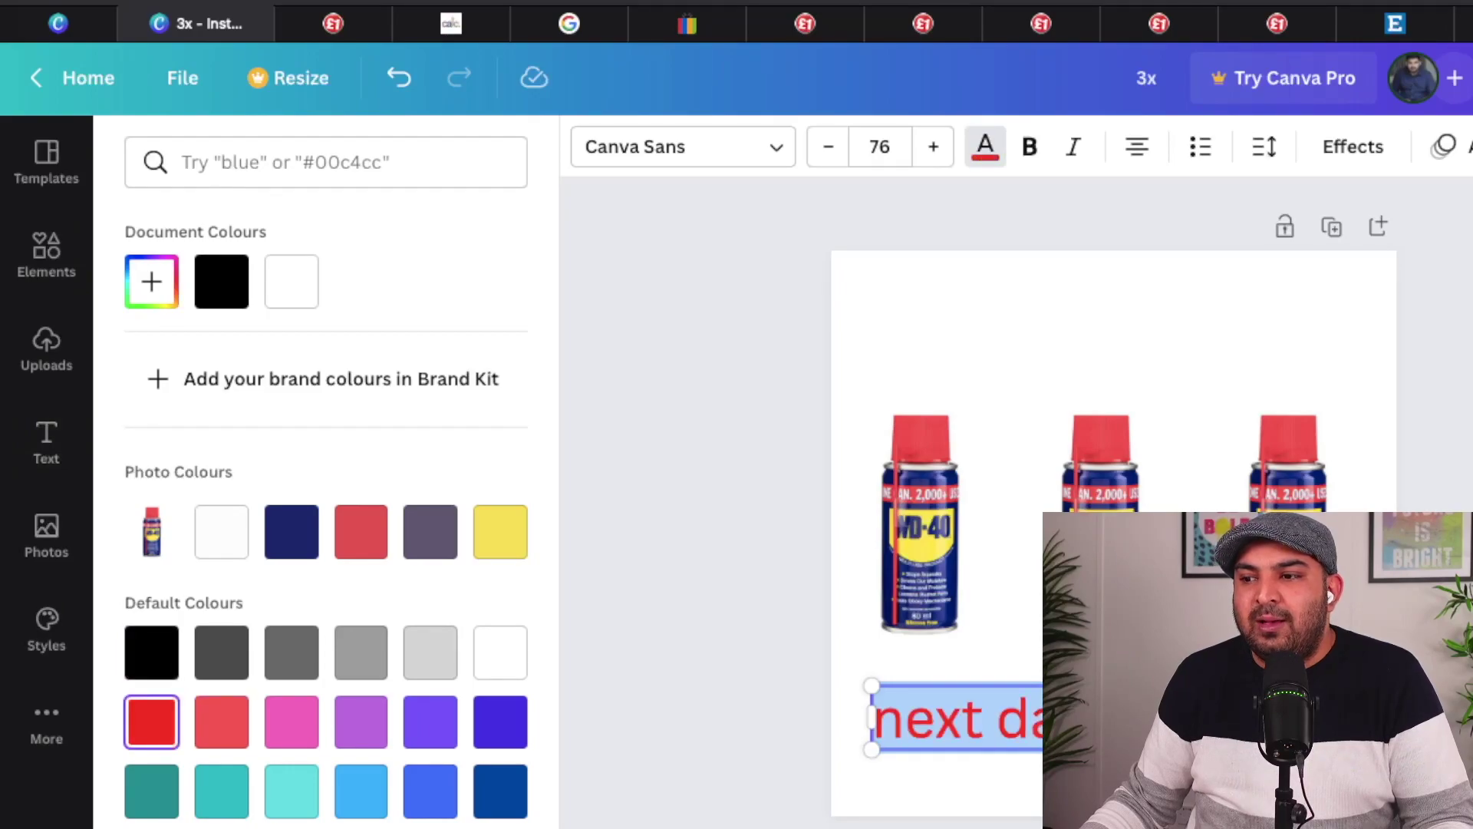
click(959, 719)
click(1113, 334)
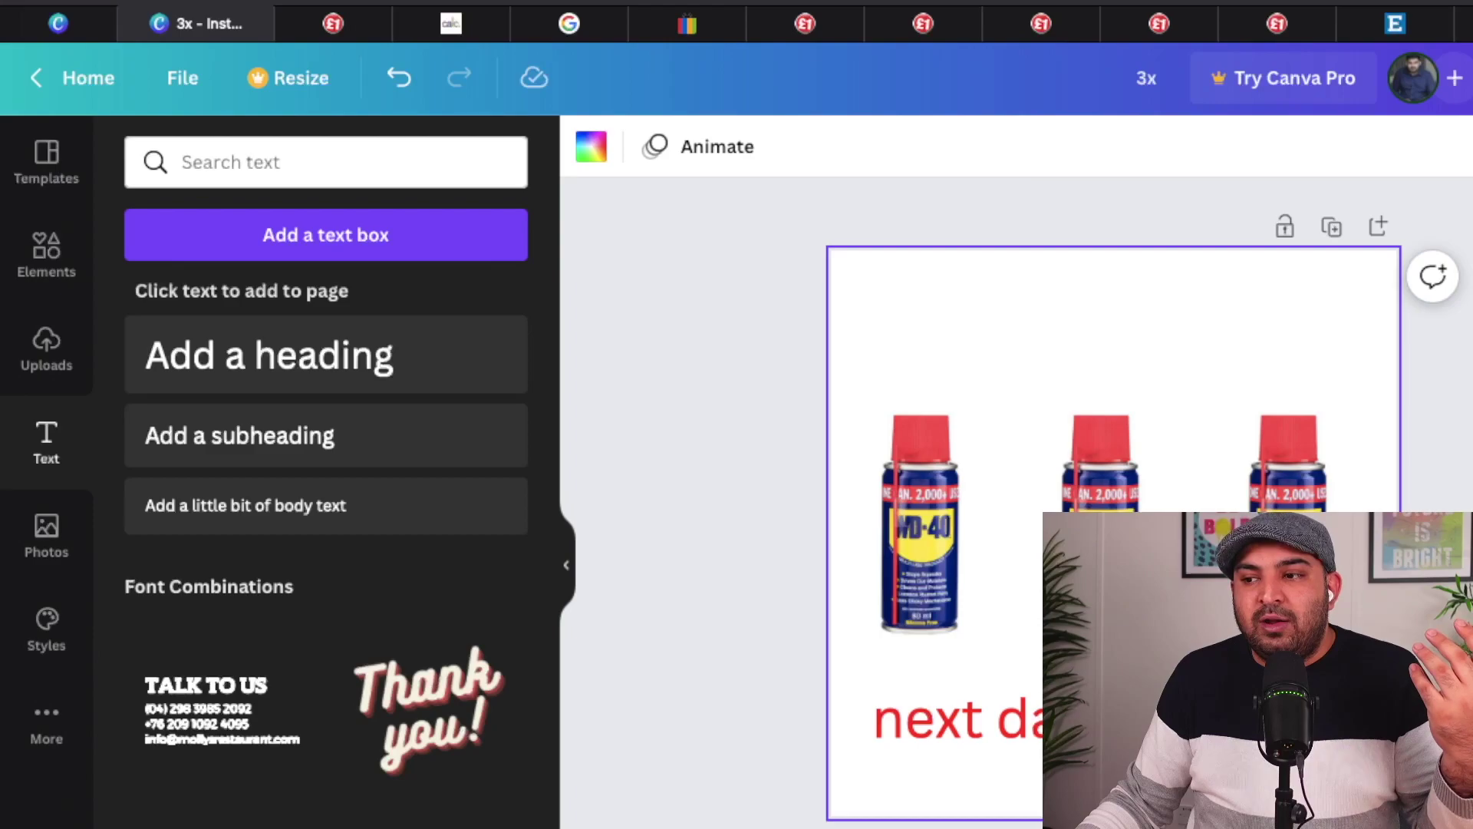
- Delete the "next day" heading below the cans
double_click(1113, 719)
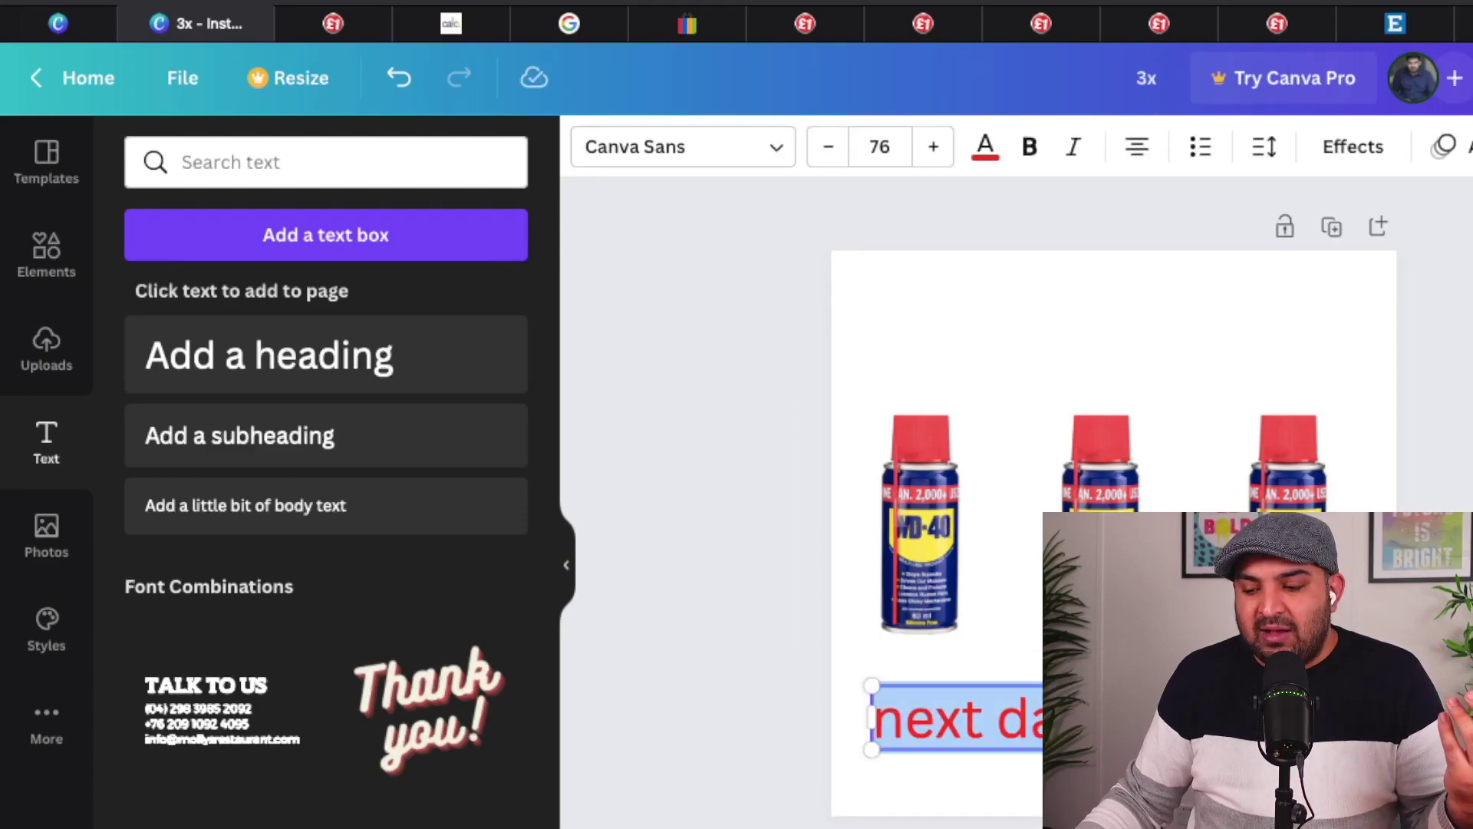
key(BackSpace)
key(Escape)
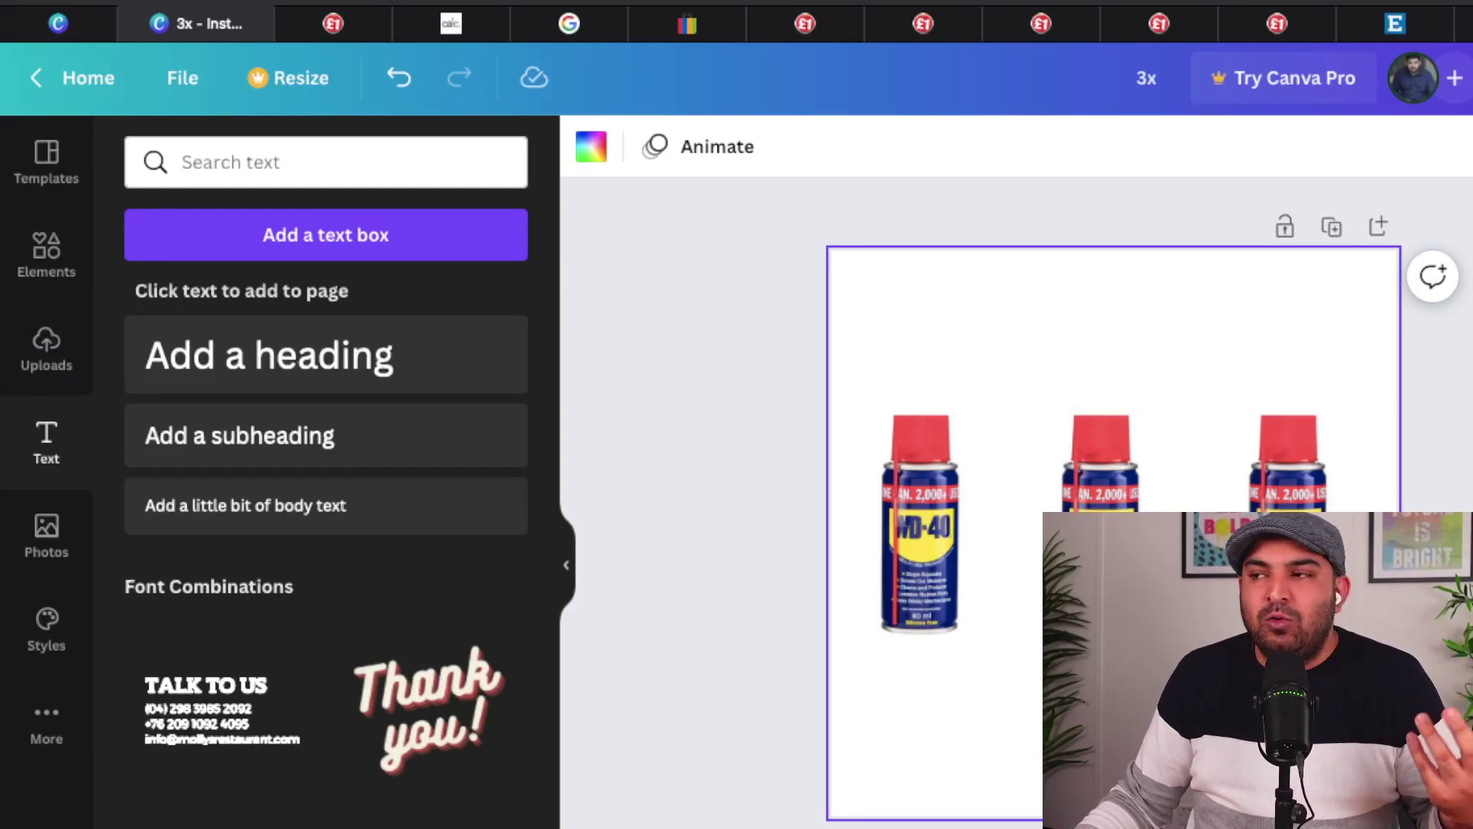
- Look through the sharing options for the design and close them
click(1472, 79)
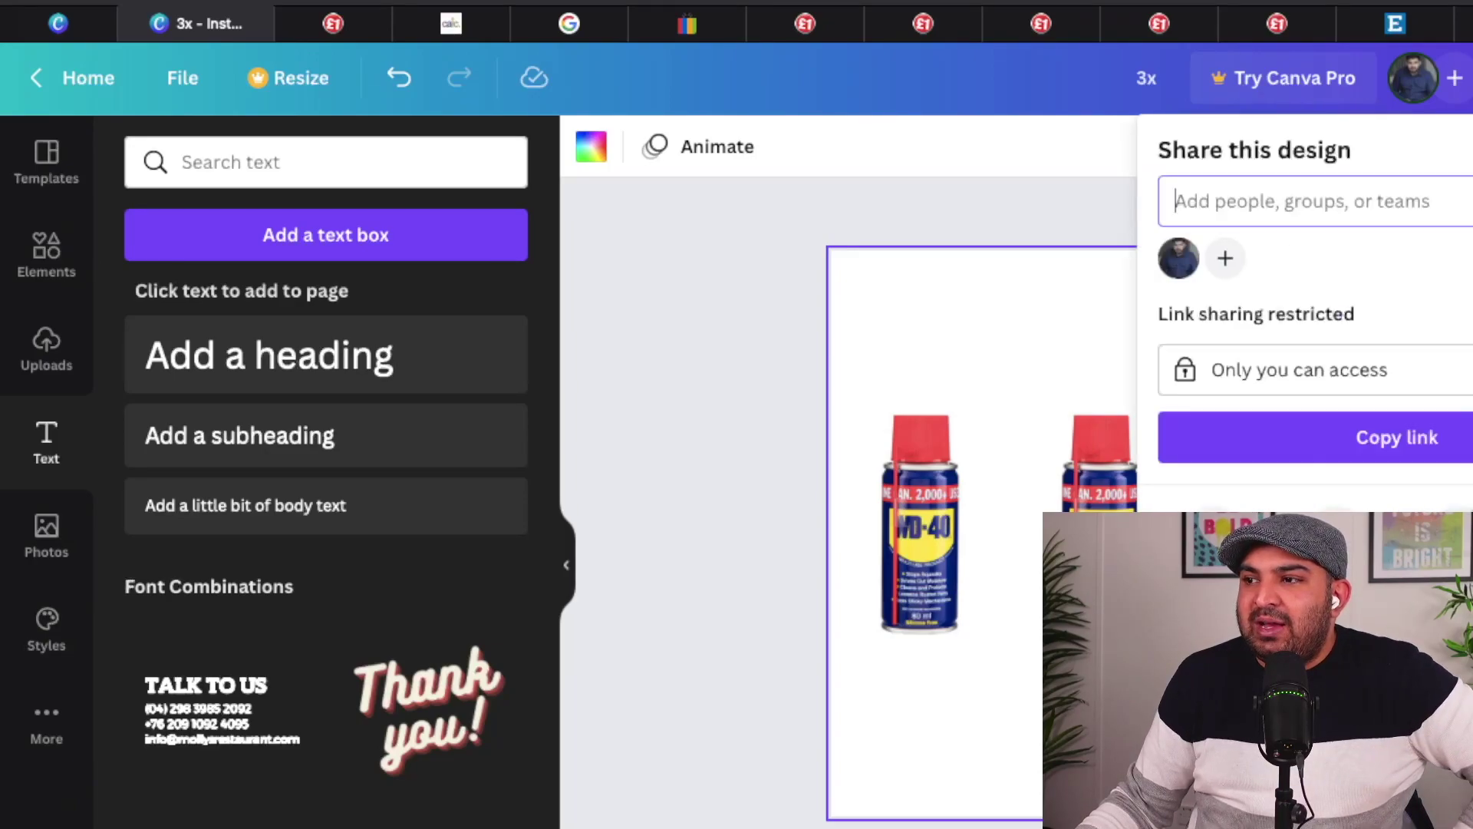
scroll(1316, 315, down, 1)
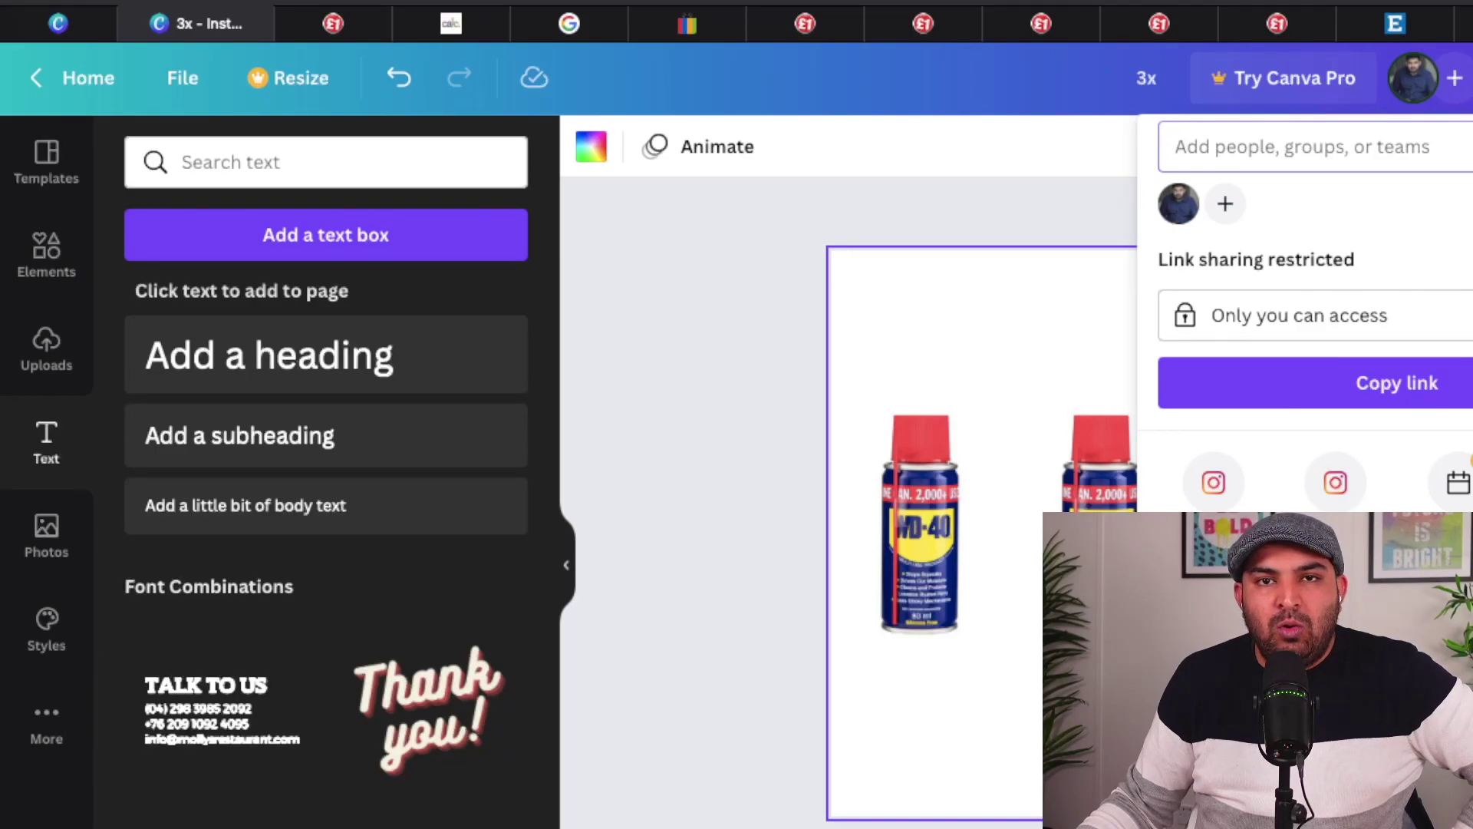
key(Escape)
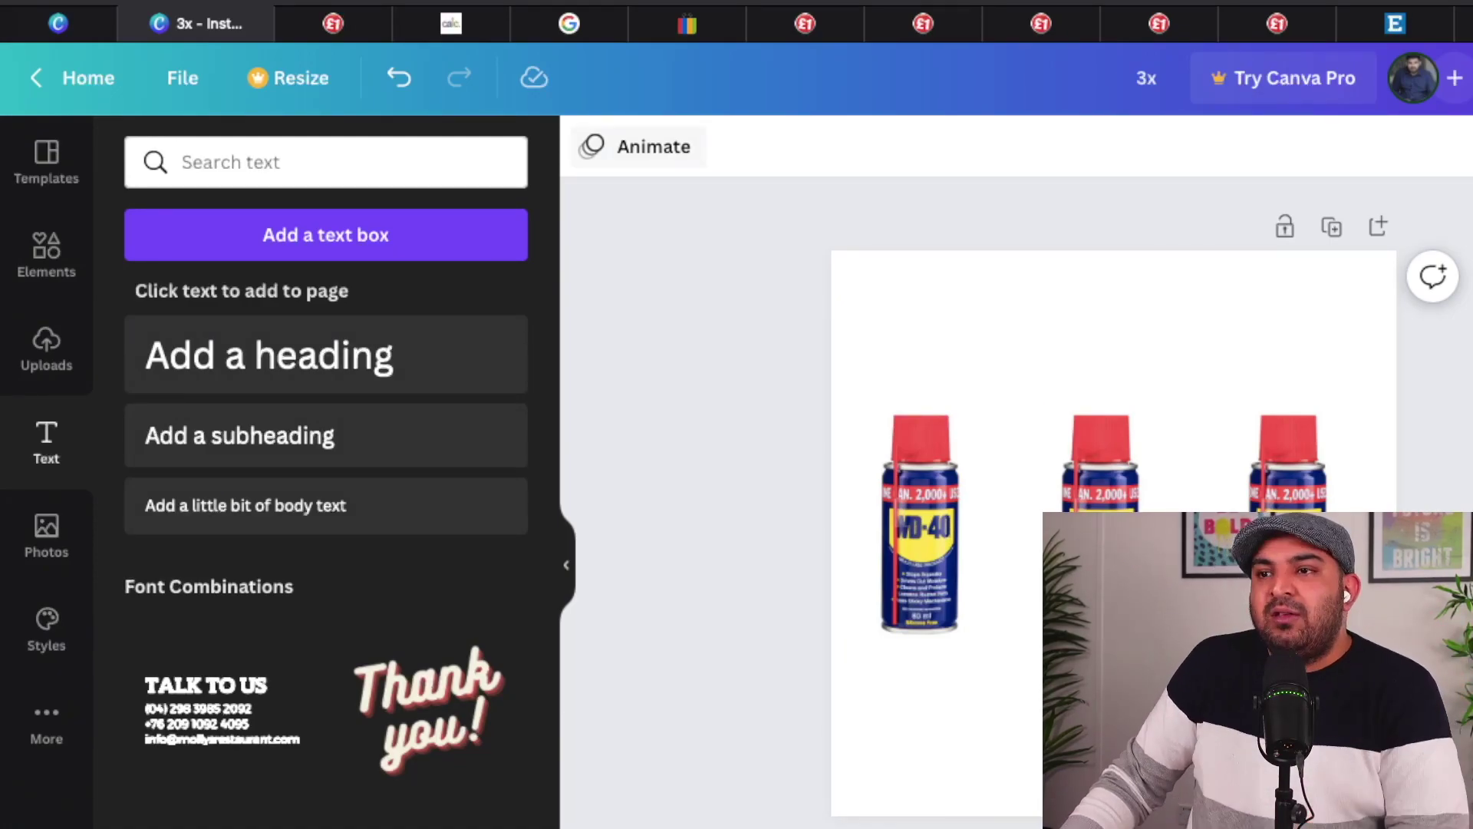
- Switch to the eBay listing form and start editing the empty item title
click(685, 23)
scroll(659, 460, down, 1)
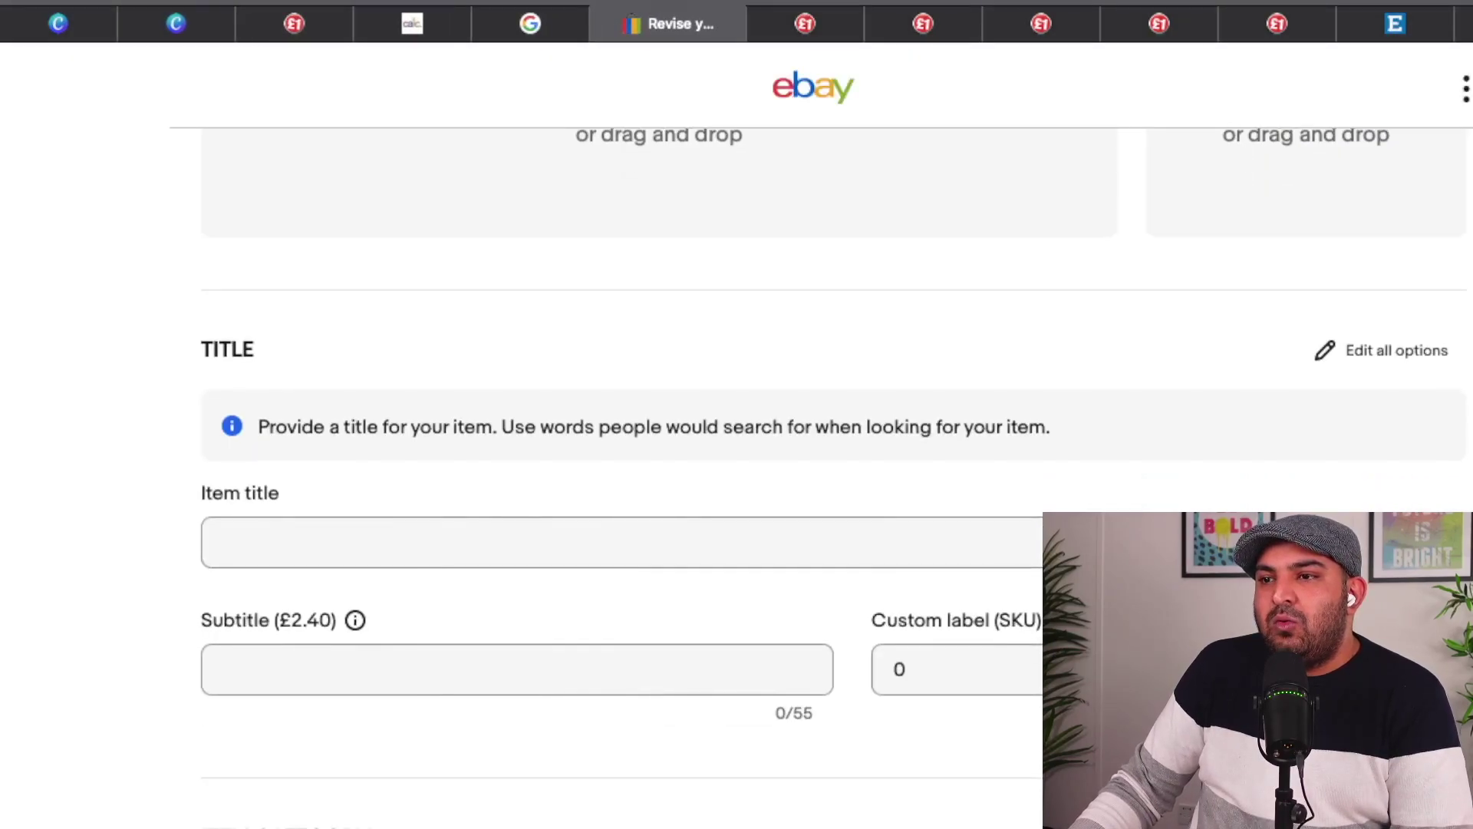
scroll(660, 460, up, 3)
scroll(833, 468, down, 6)
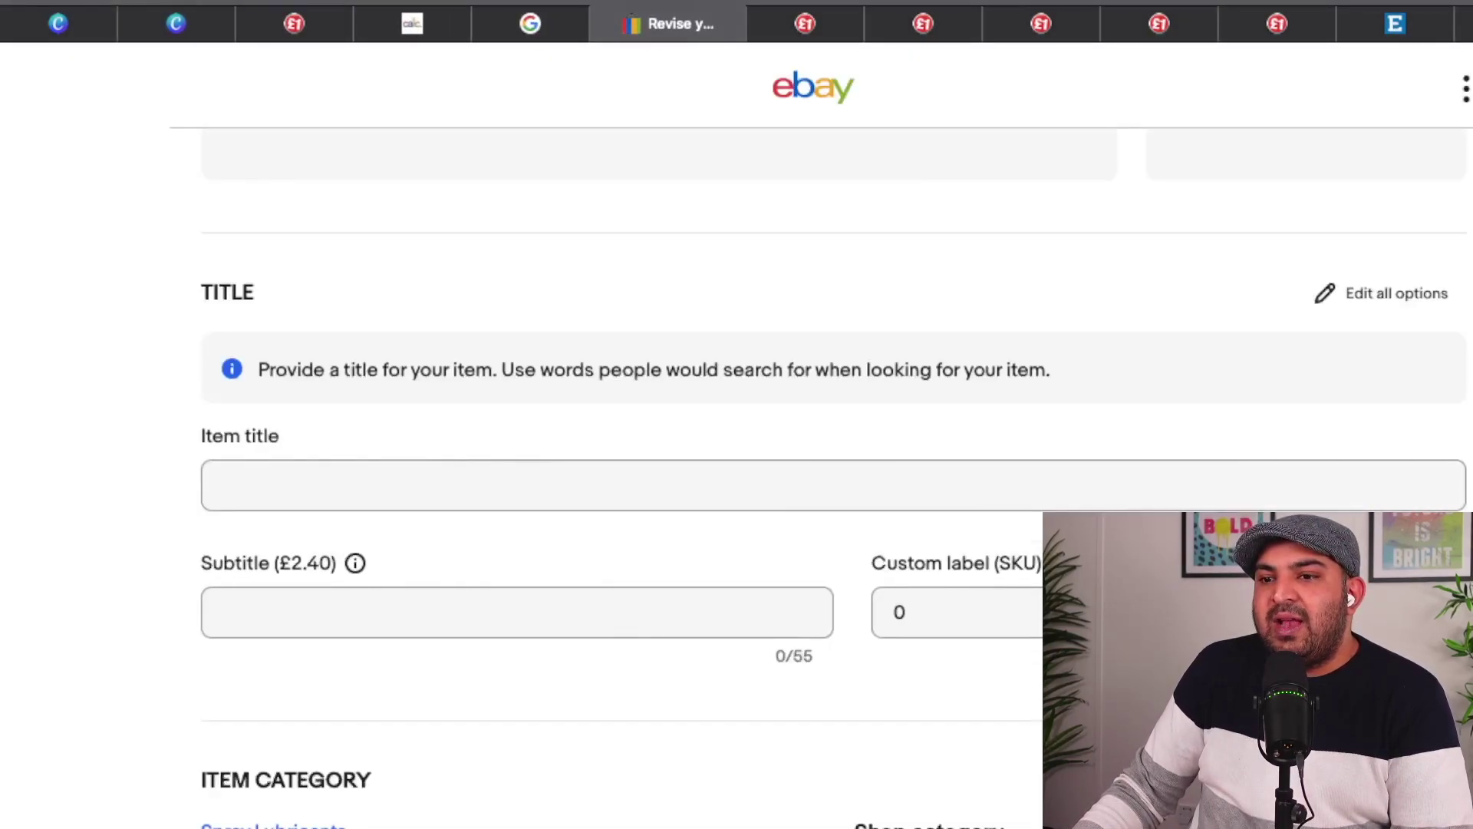
click(223, 315)
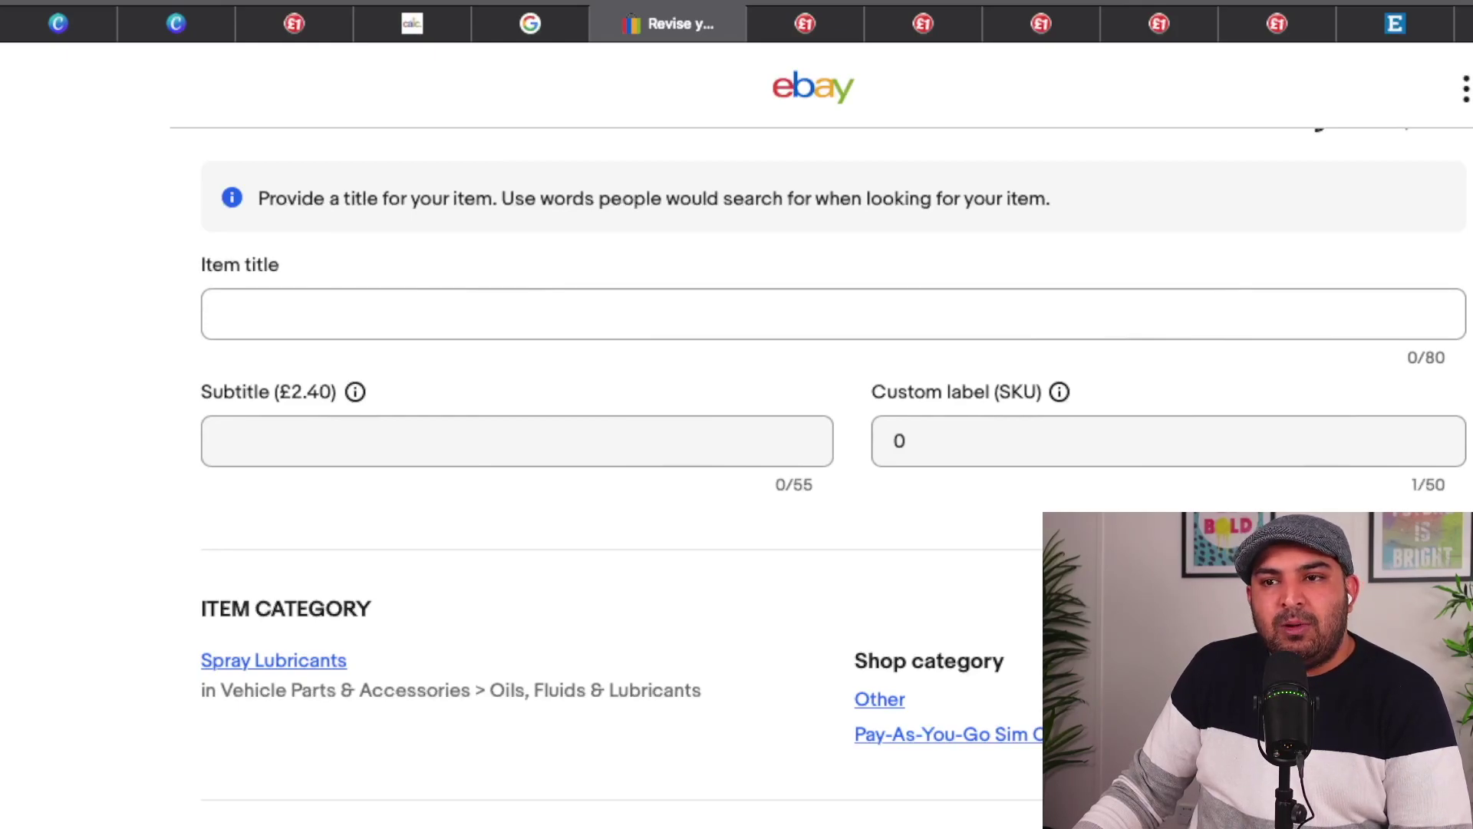
- Switch to Google, search for "wd-40 spray" and find the featured product description in the results
click(530, 24)
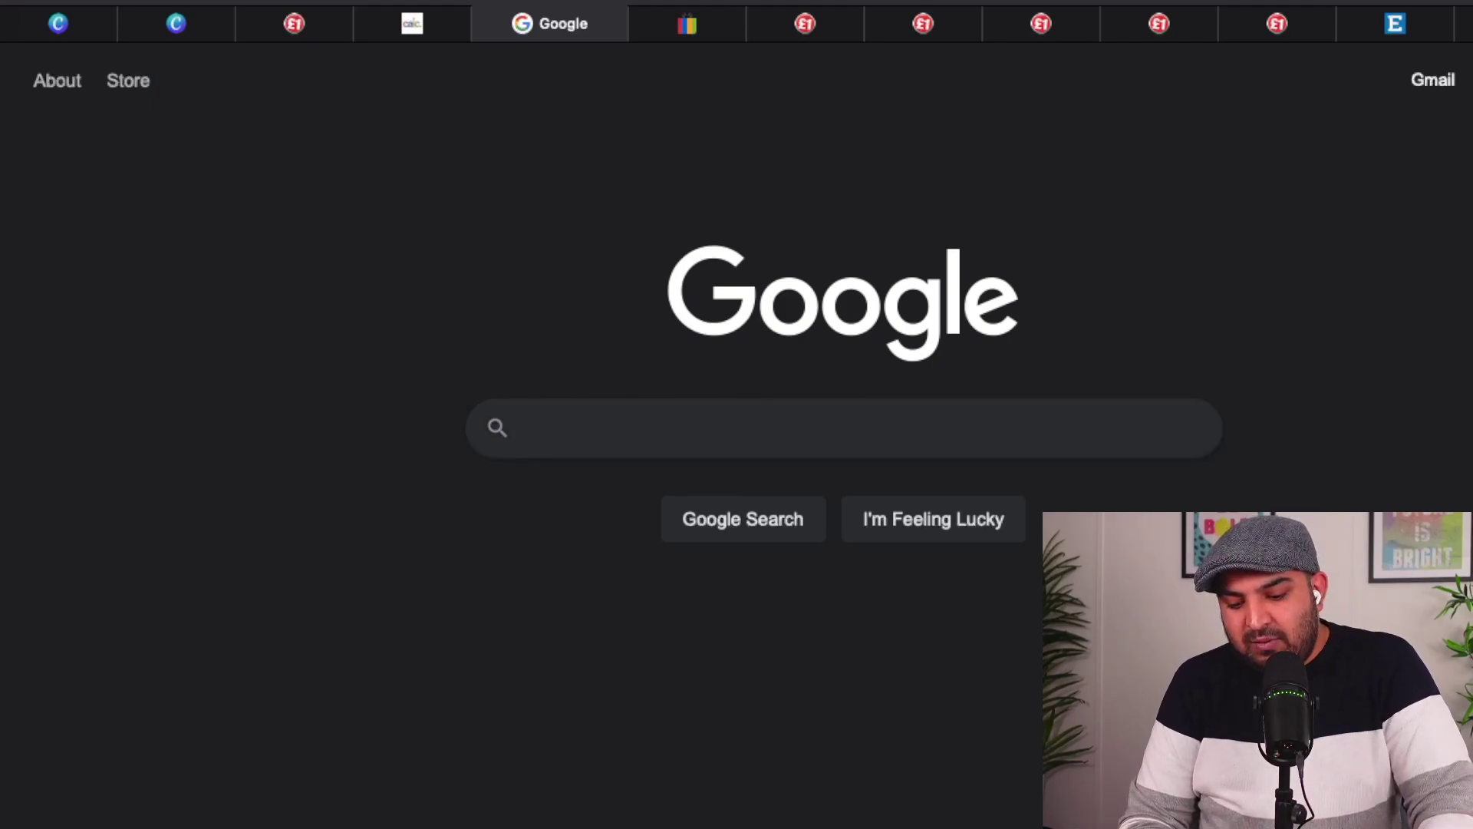
text(wd-40)
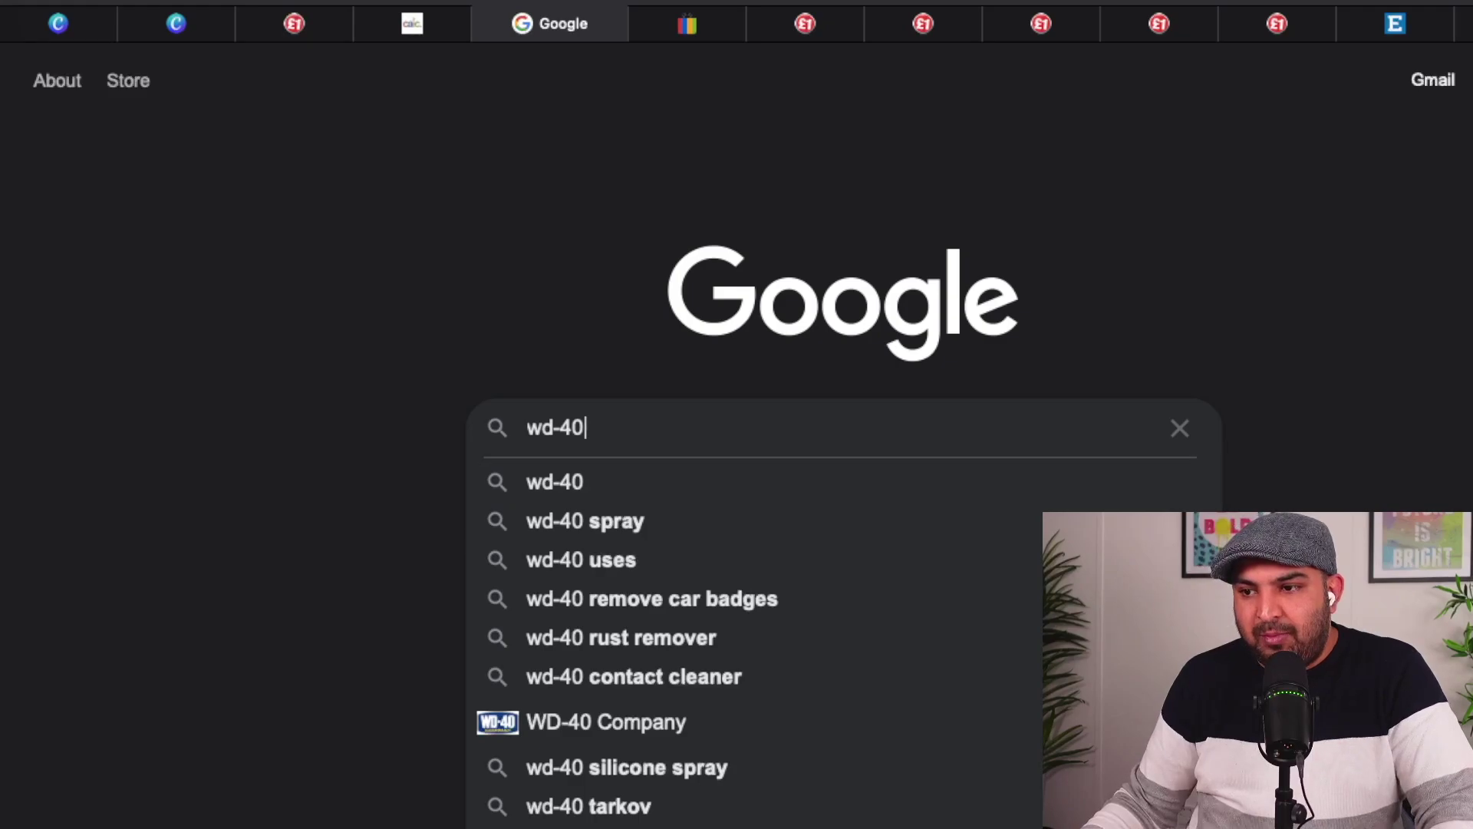
click(585, 521)
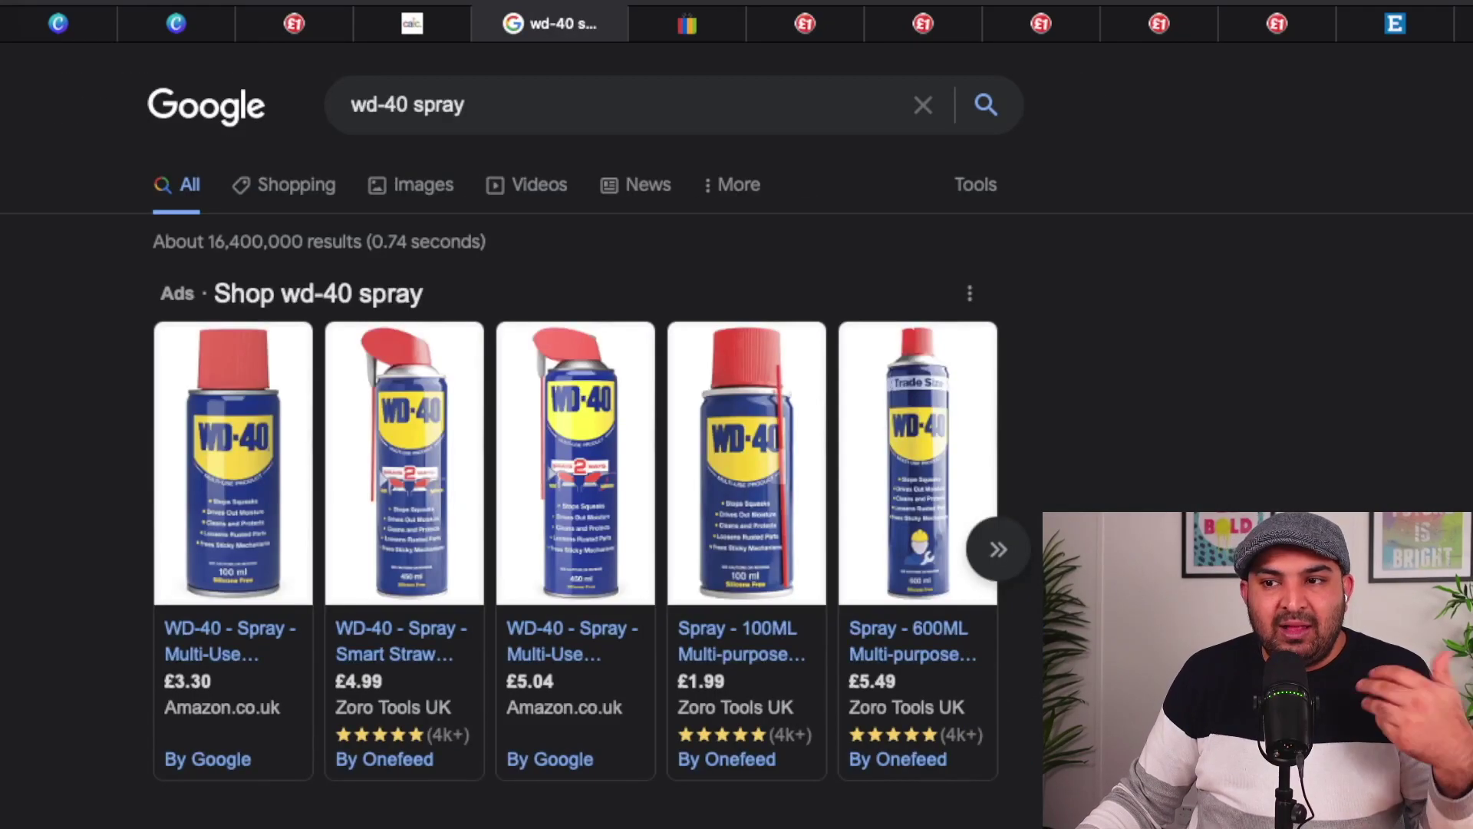
scroll(576, 461, down, 10)
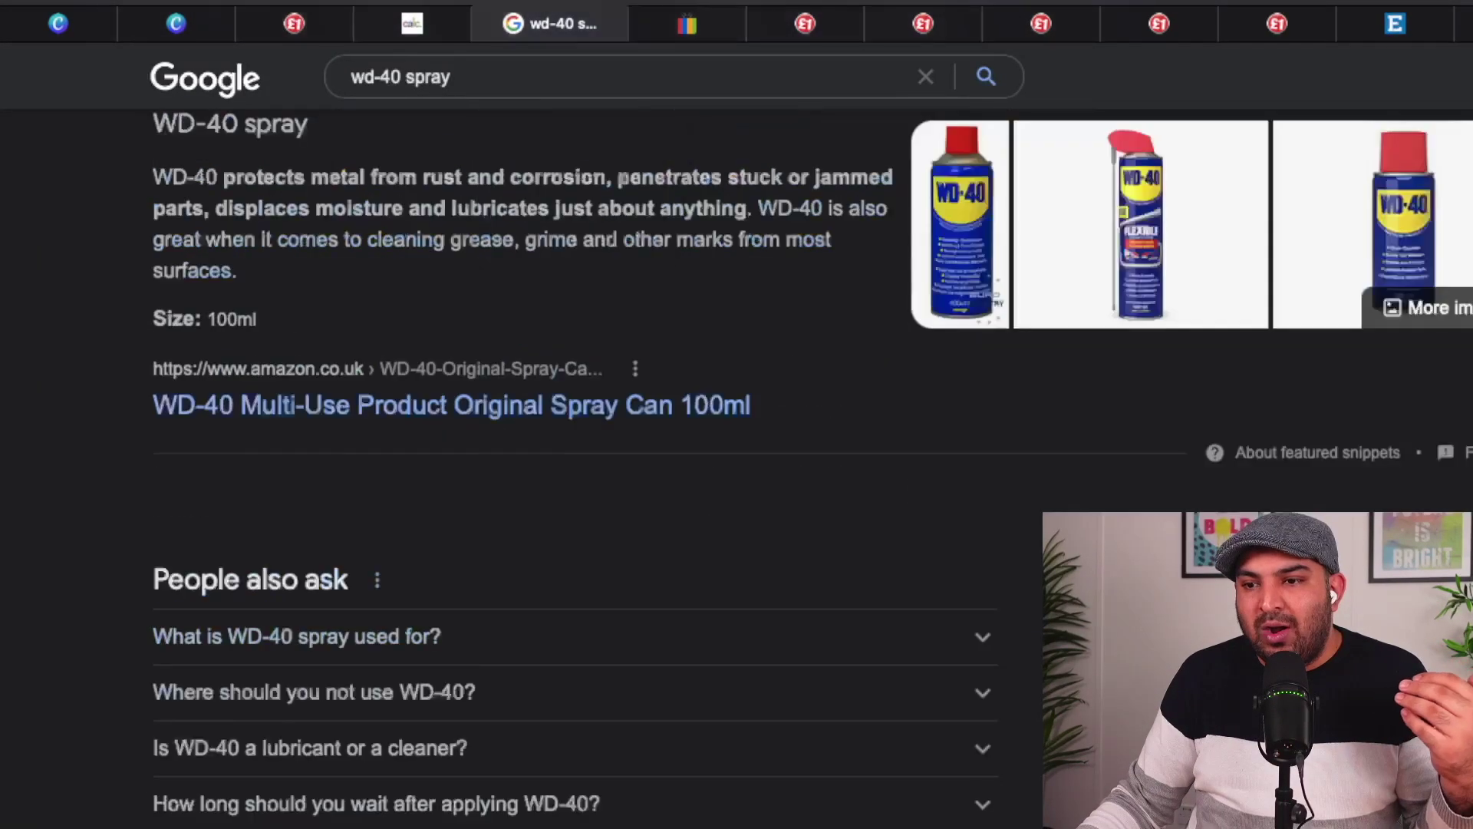
scroll(575, 461, up, 3)
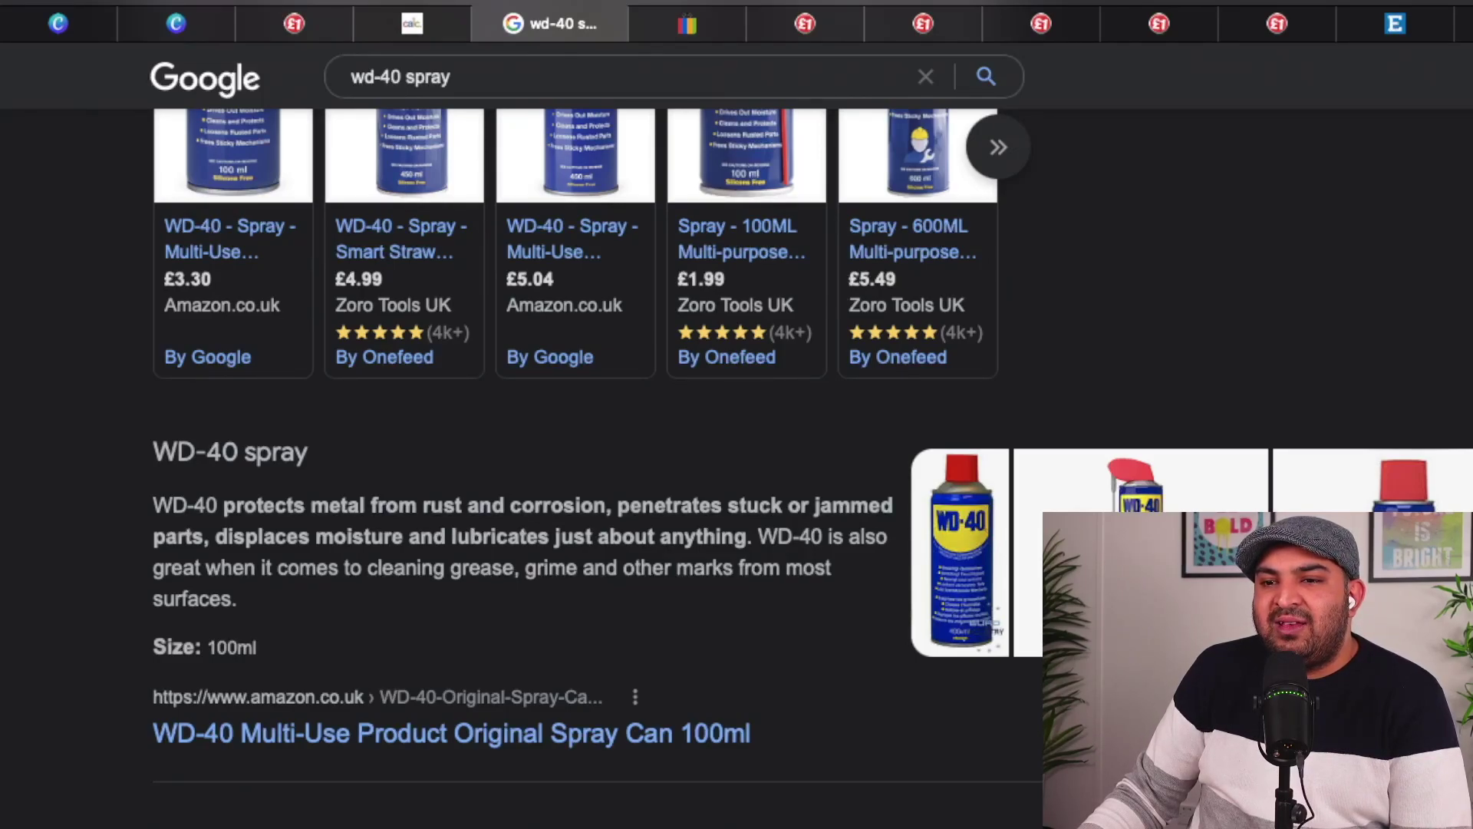
- Copy "WD-40 protects metal from rust and corrosion, penetrates stuck or jammed" into the eBay item title and insert "80 ml" after "WD-40"
drag(153, 505, 894, 505)
key(ctrl+c)
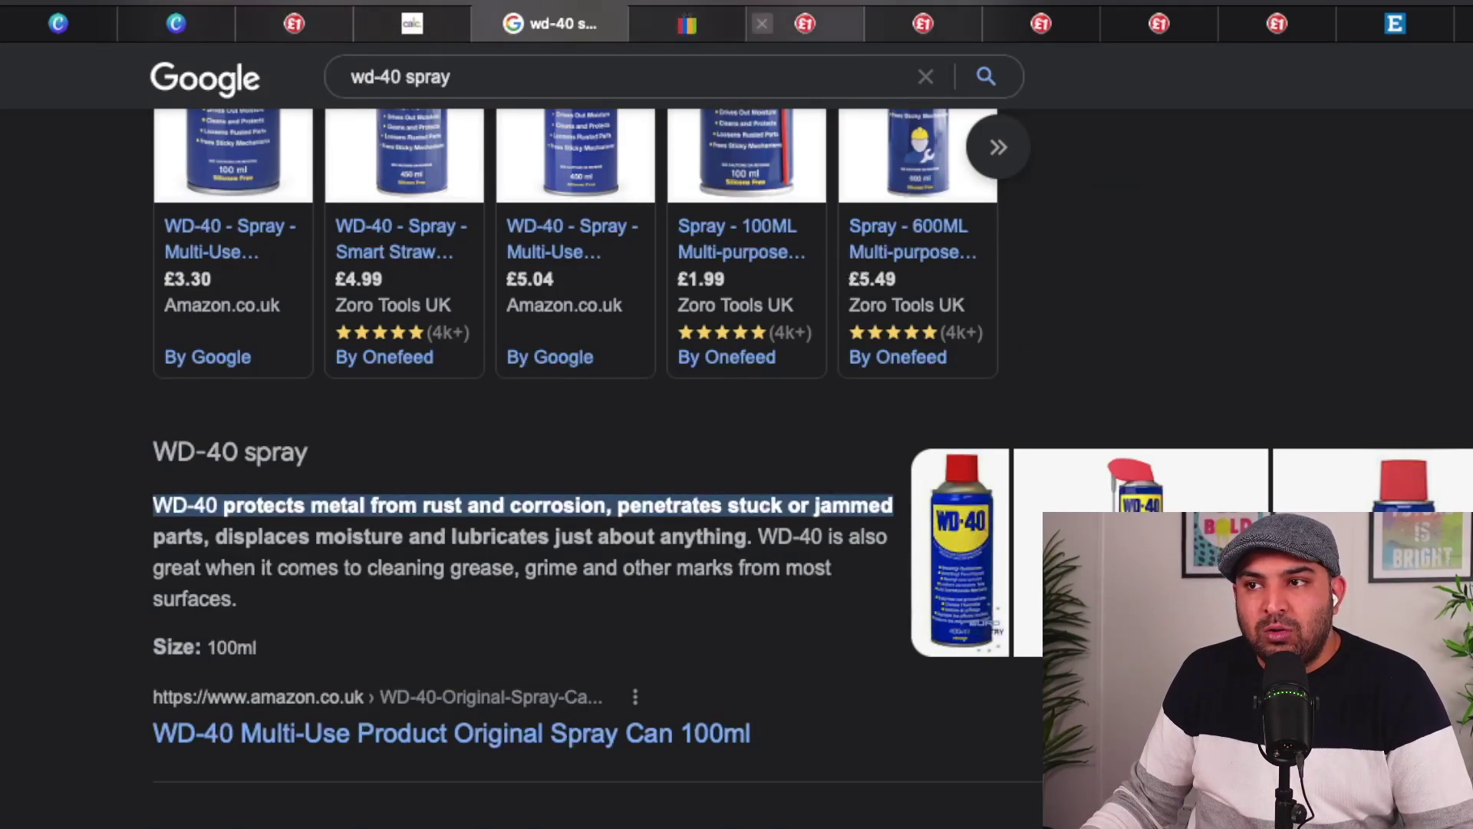
click(686, 24)
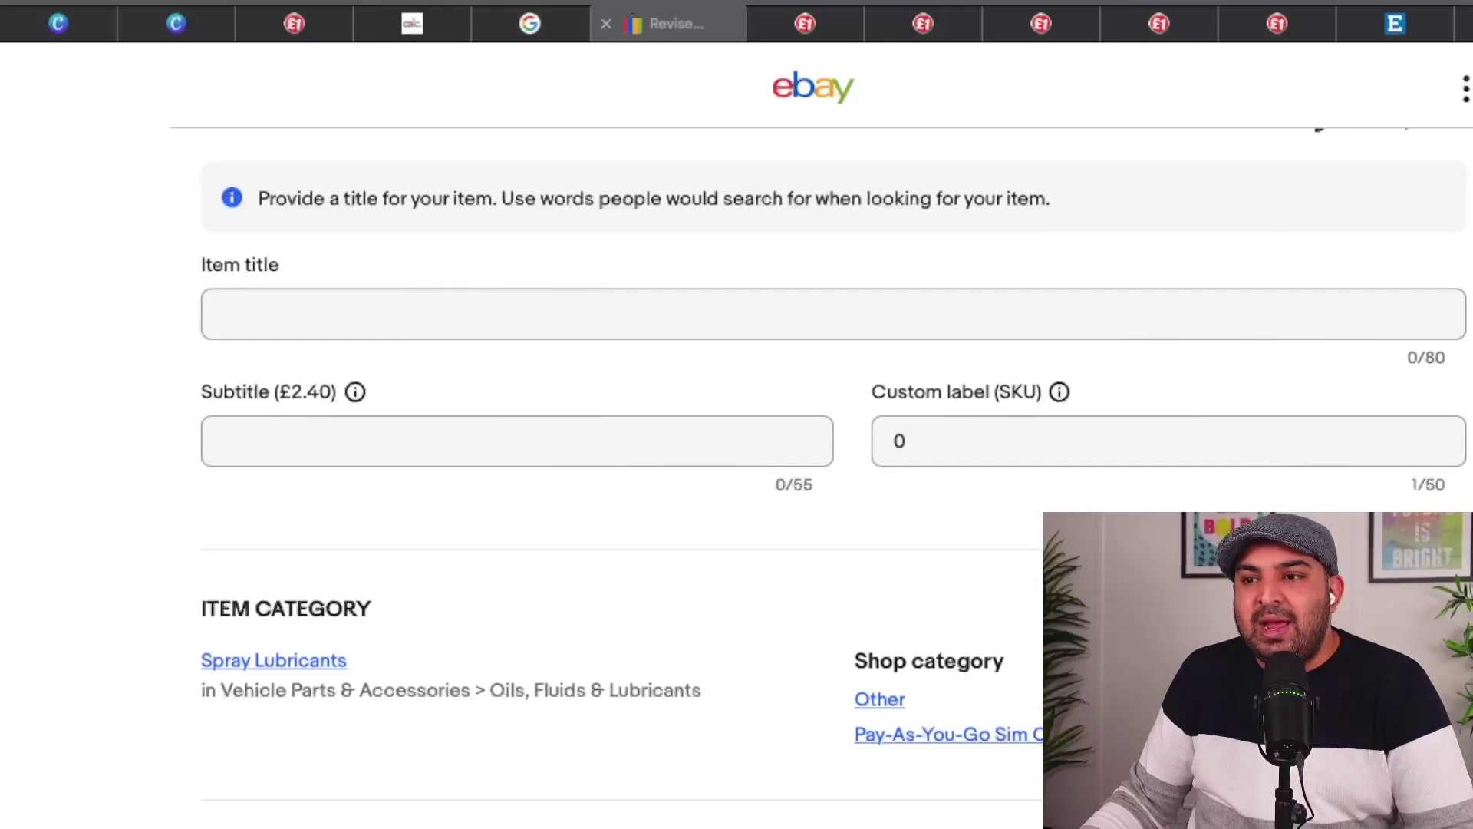
key(ctrl+v)
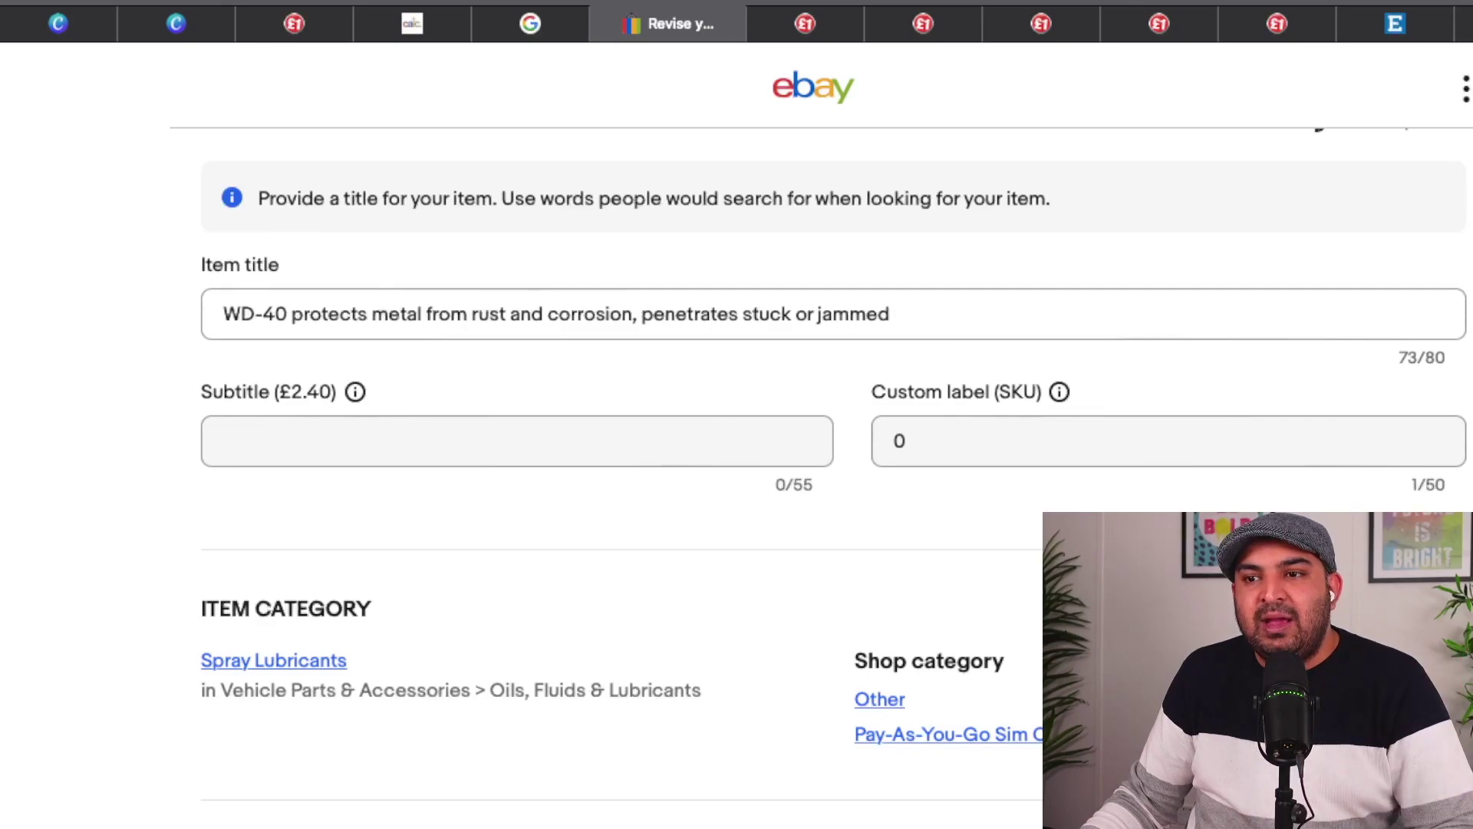
click(288, 314)
text(80 ml)
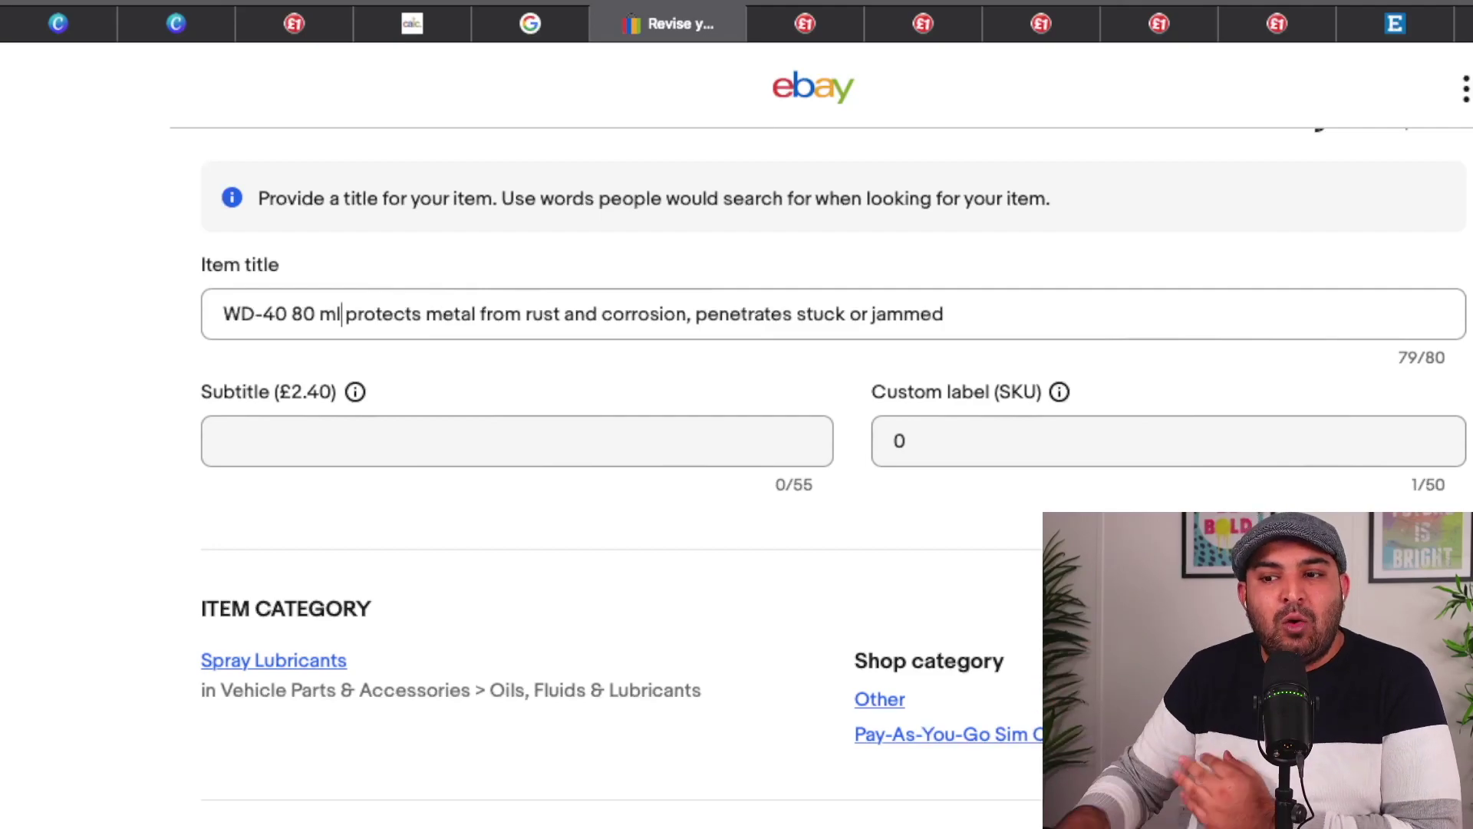
- Enable the additional formatting options for the item description and start a bulleted list in it
scroll(834, 476, down, 5)
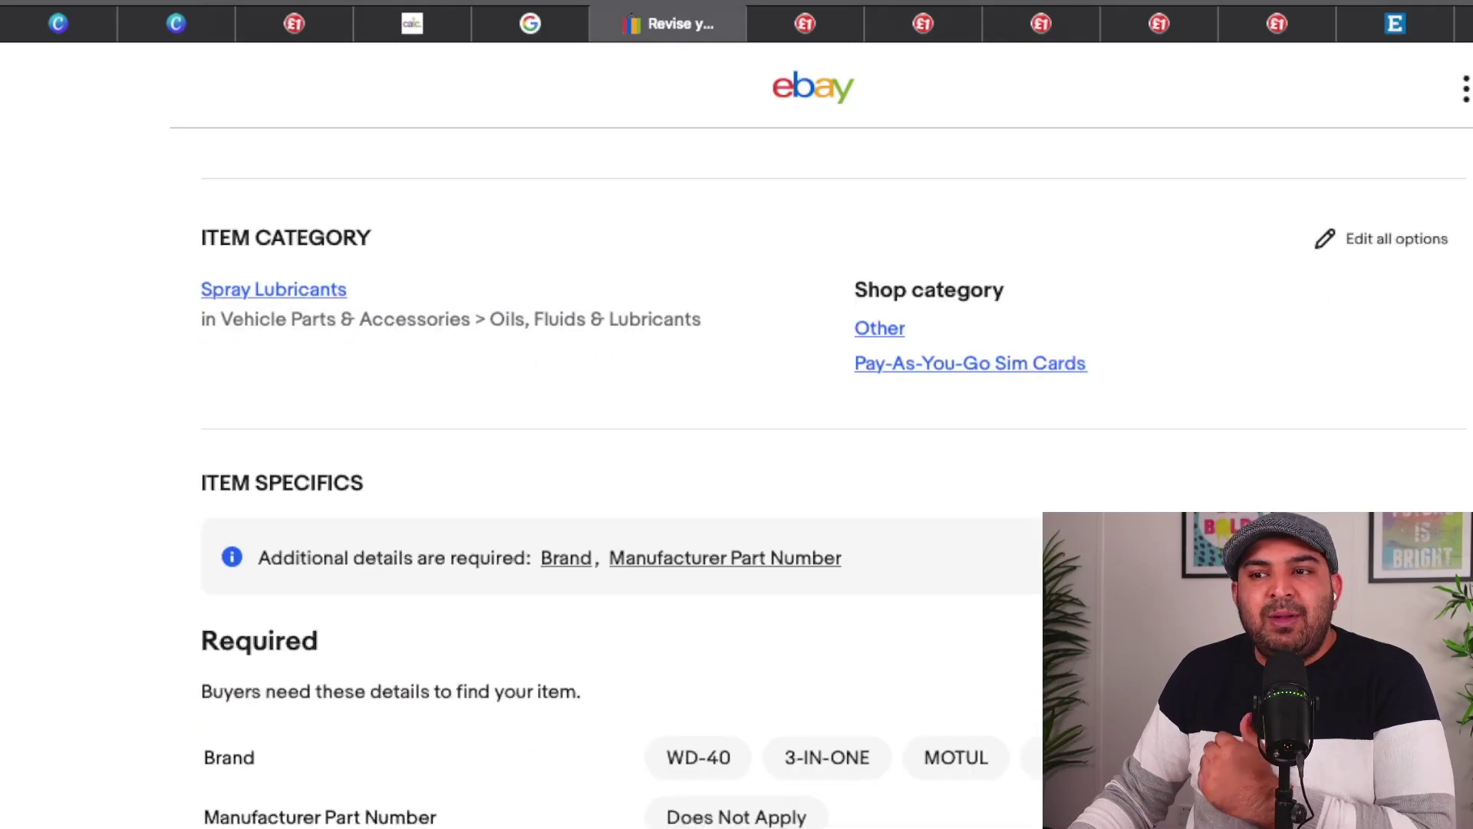
scroll(698, 512, up, 1)
scroll(698, 512, down, 4)
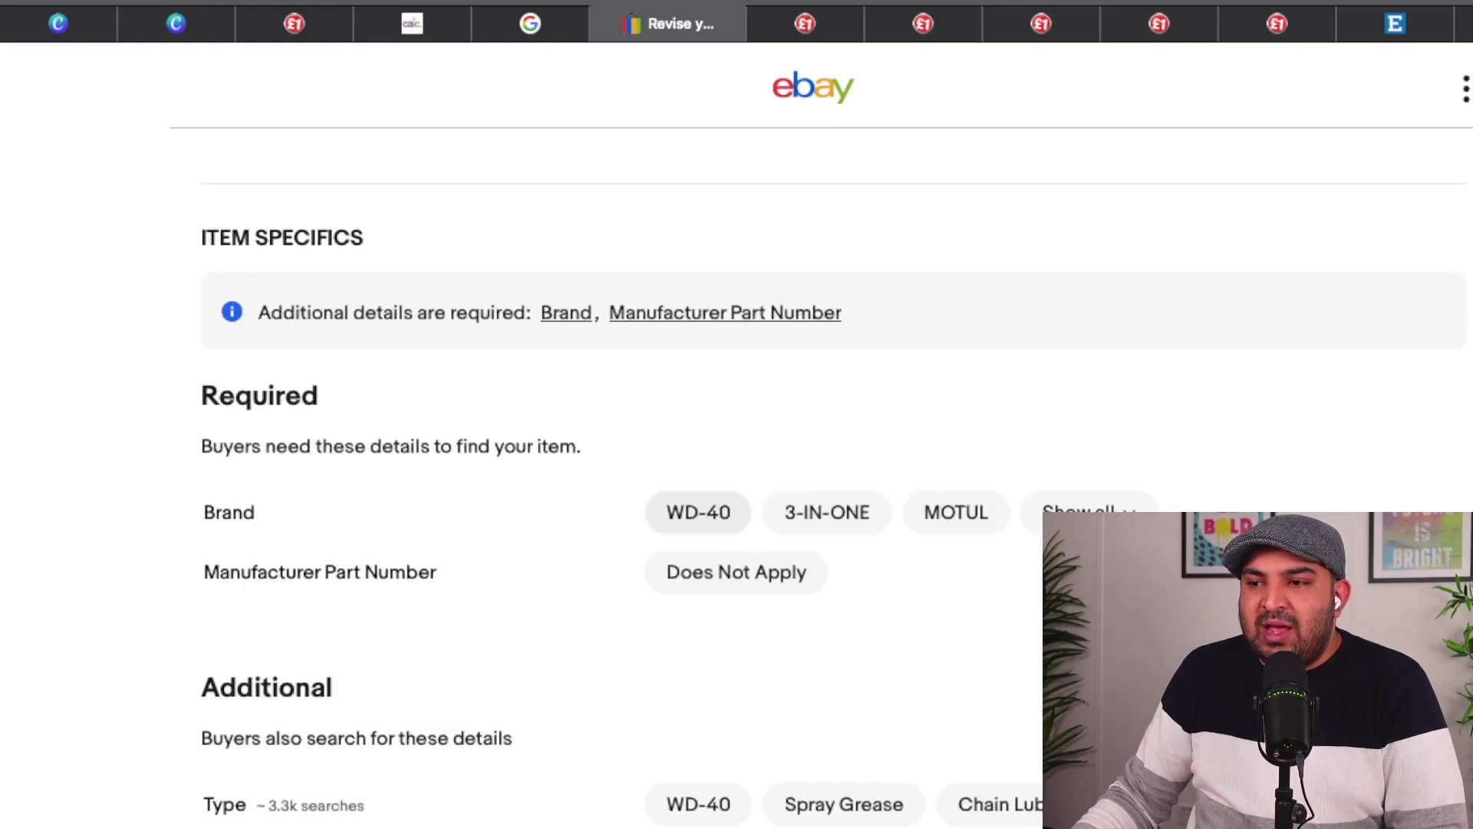
scroll(844, 414, down, 9)
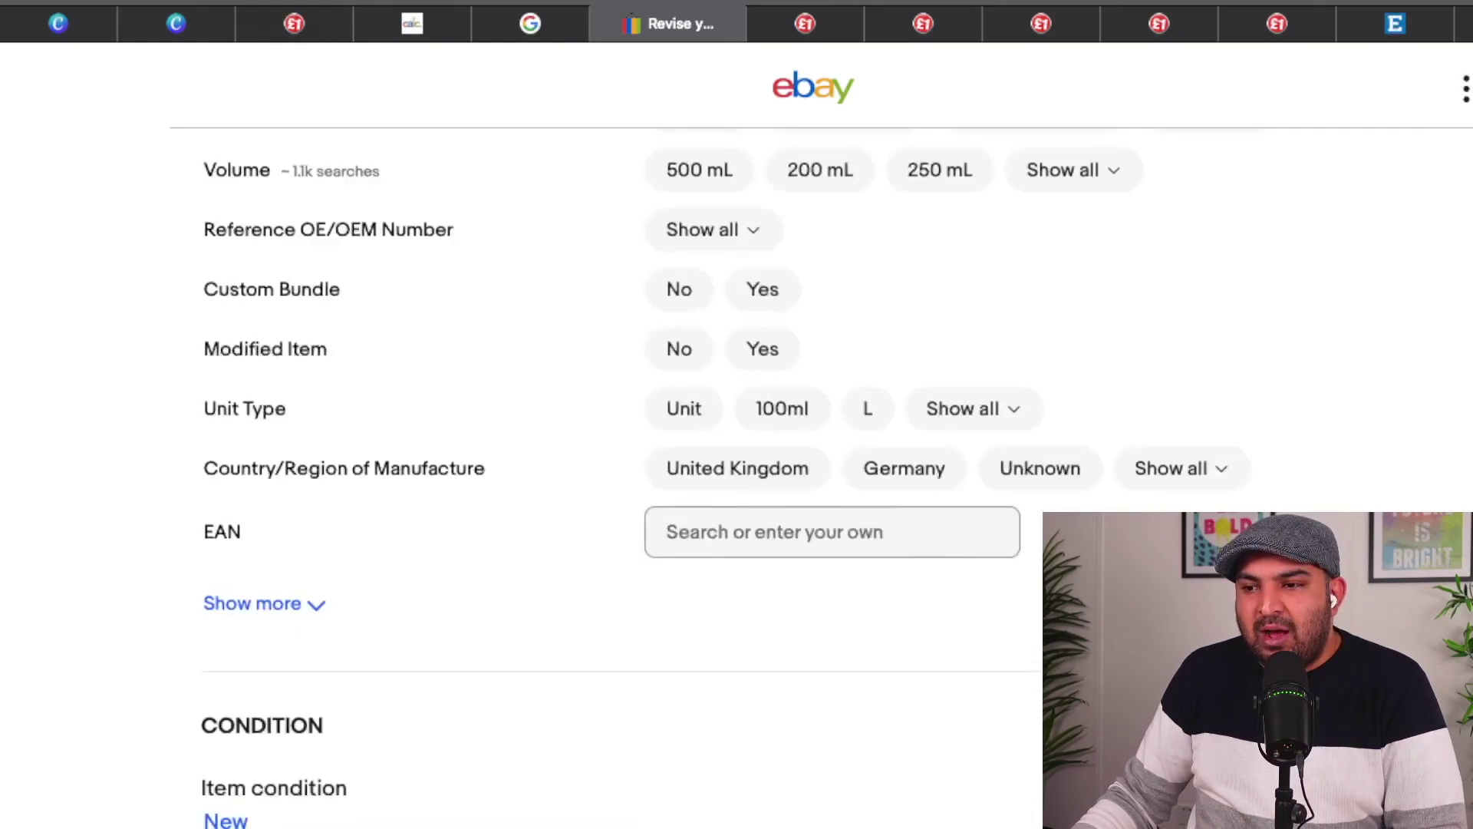
scroll(844, 414, down, 5)
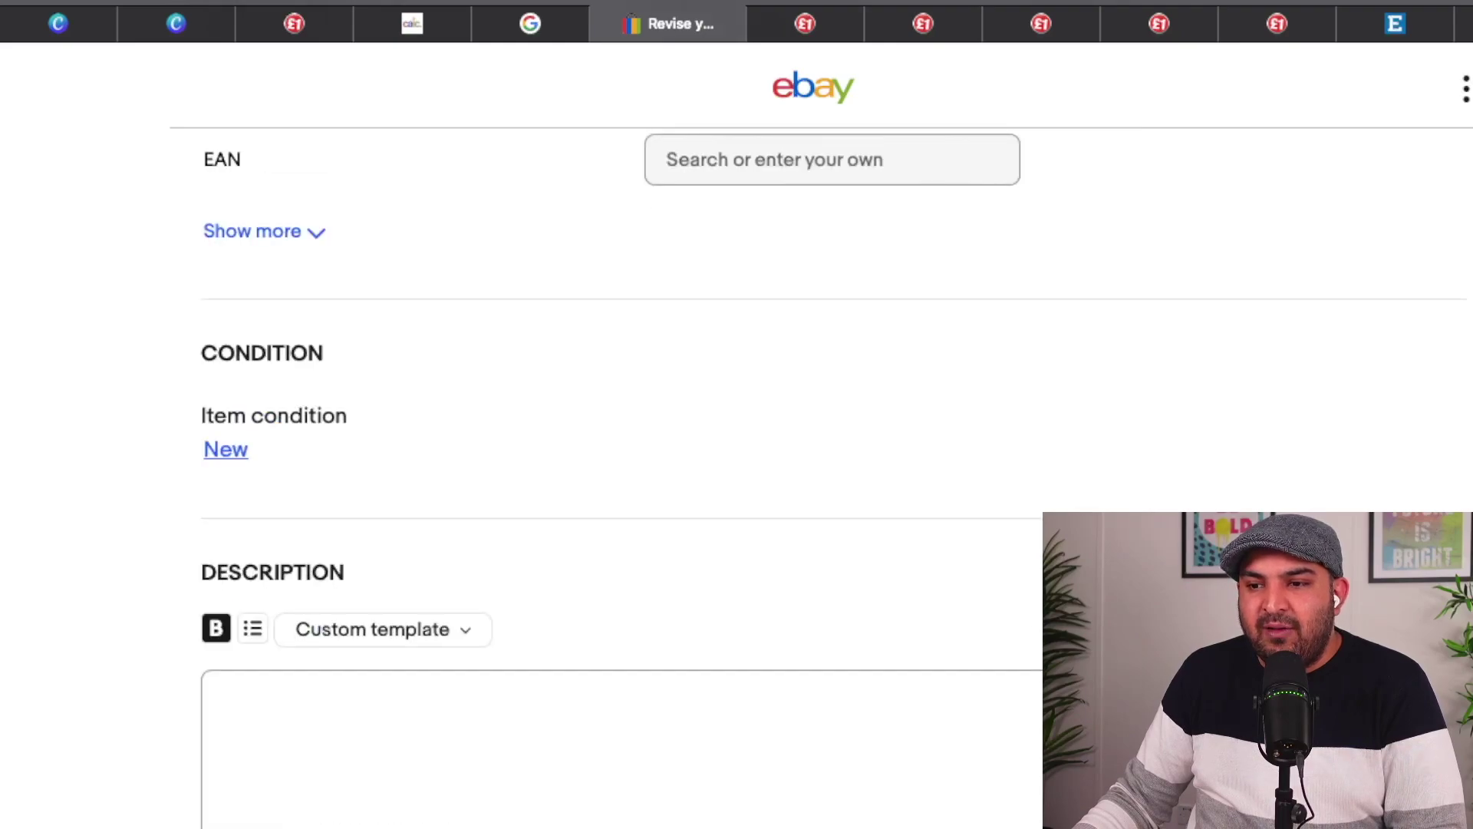
scroll(832, 415, down, 7)
scroll(832, 414, up, 6)
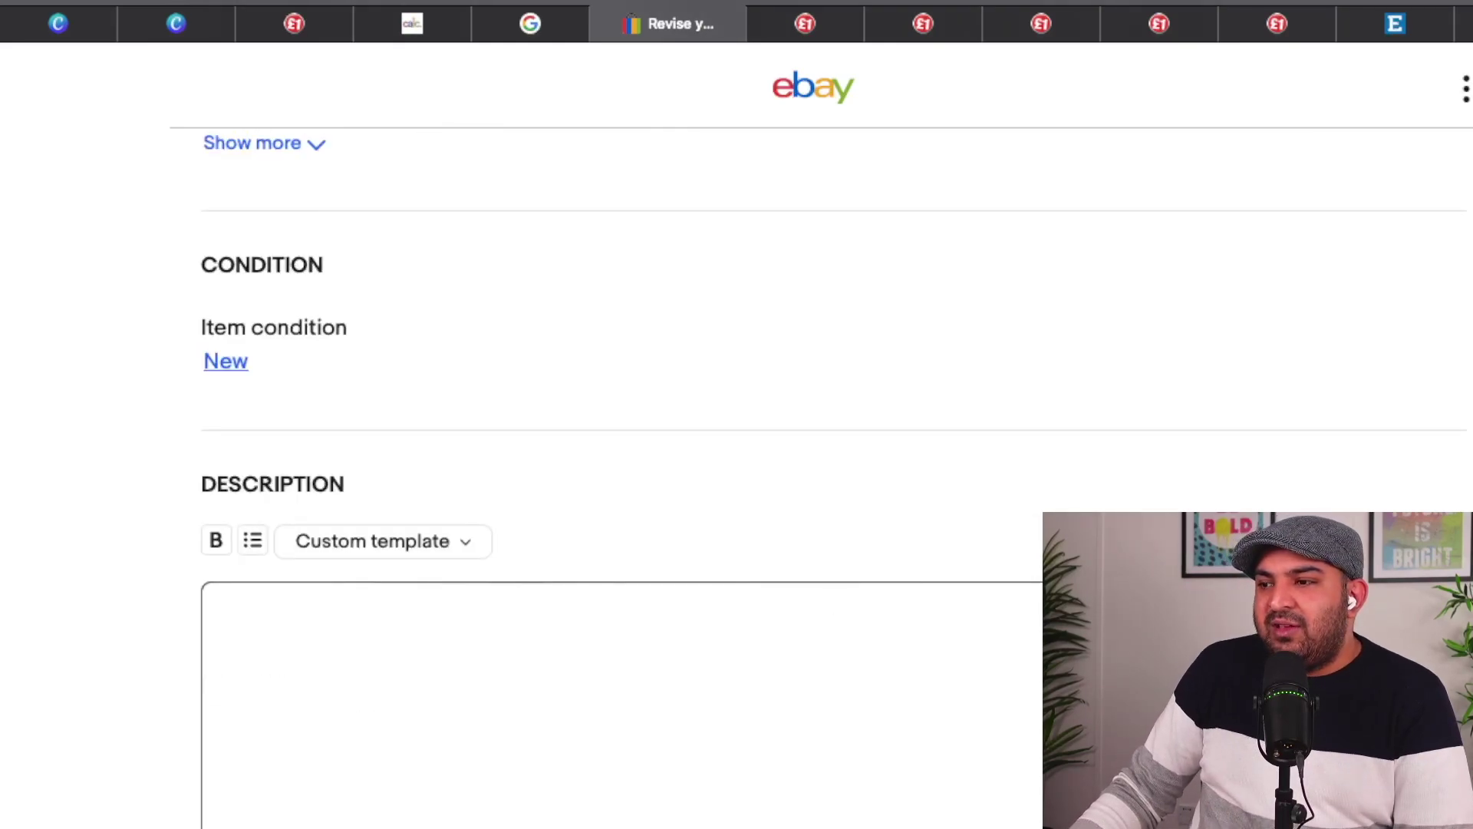
click(834, 603)
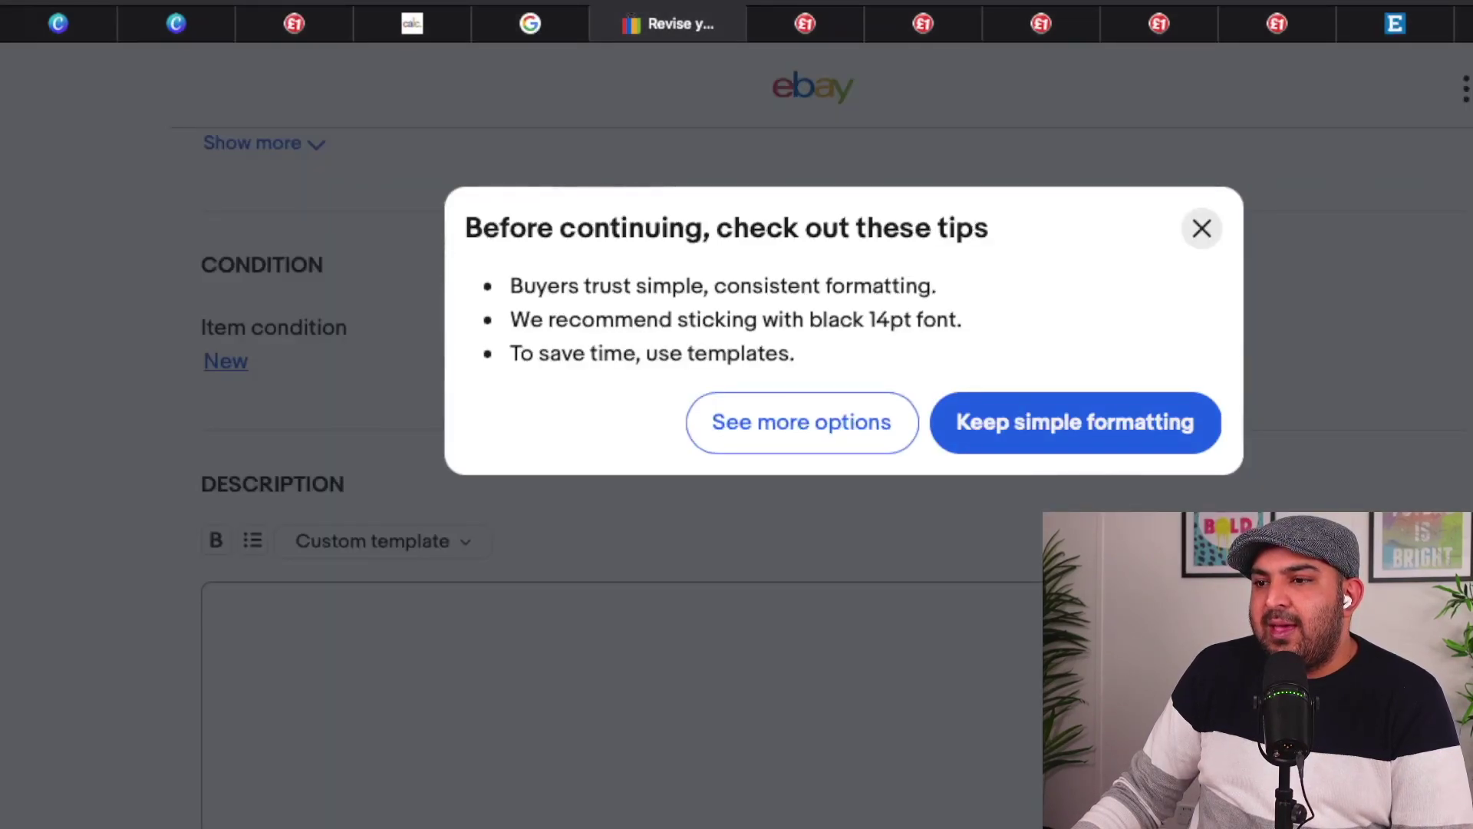
click(802, 422)
scroll(822, 473, down, 2)
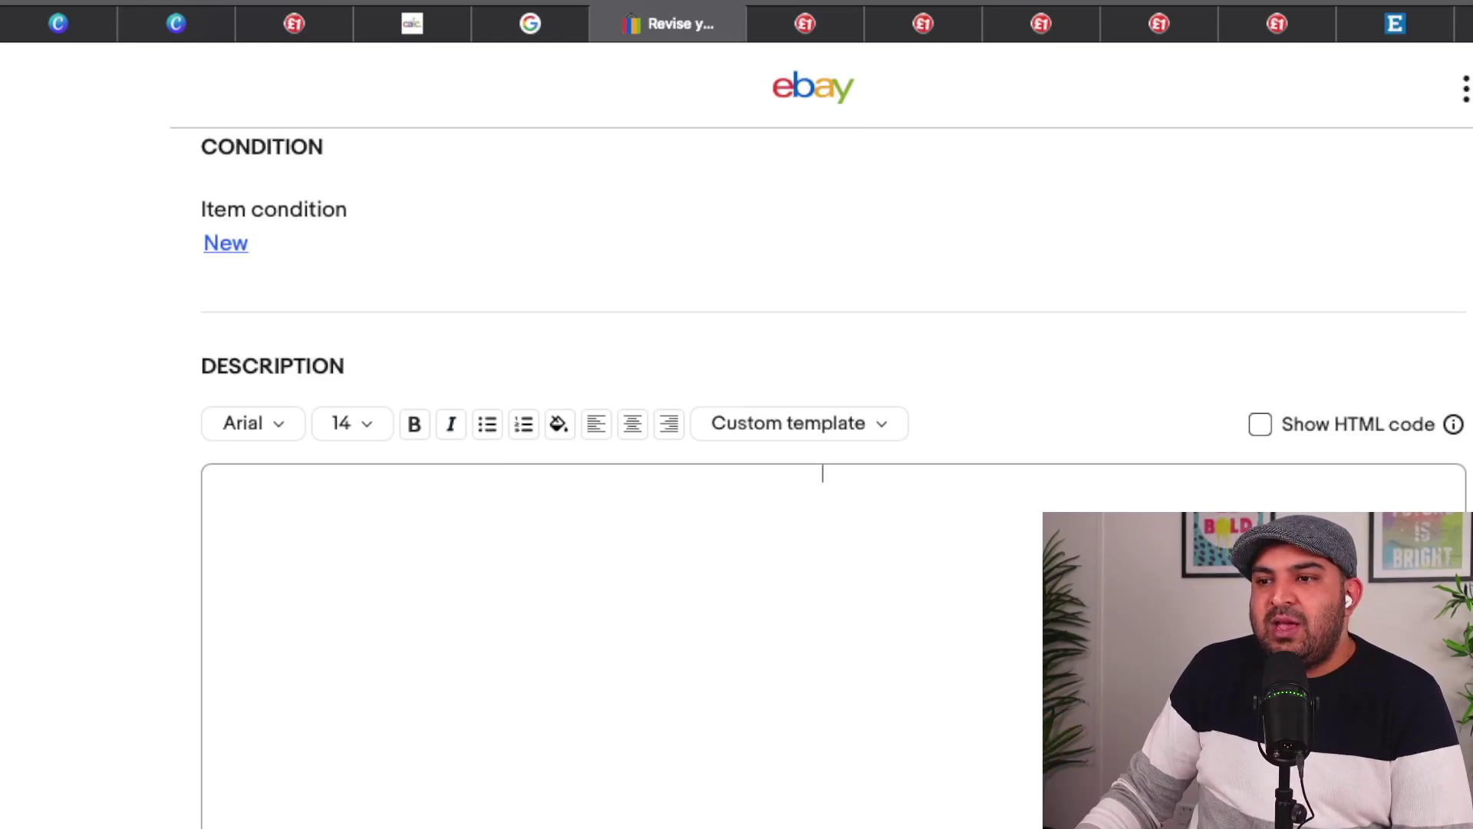
click(213, 485)
click(487, 424)
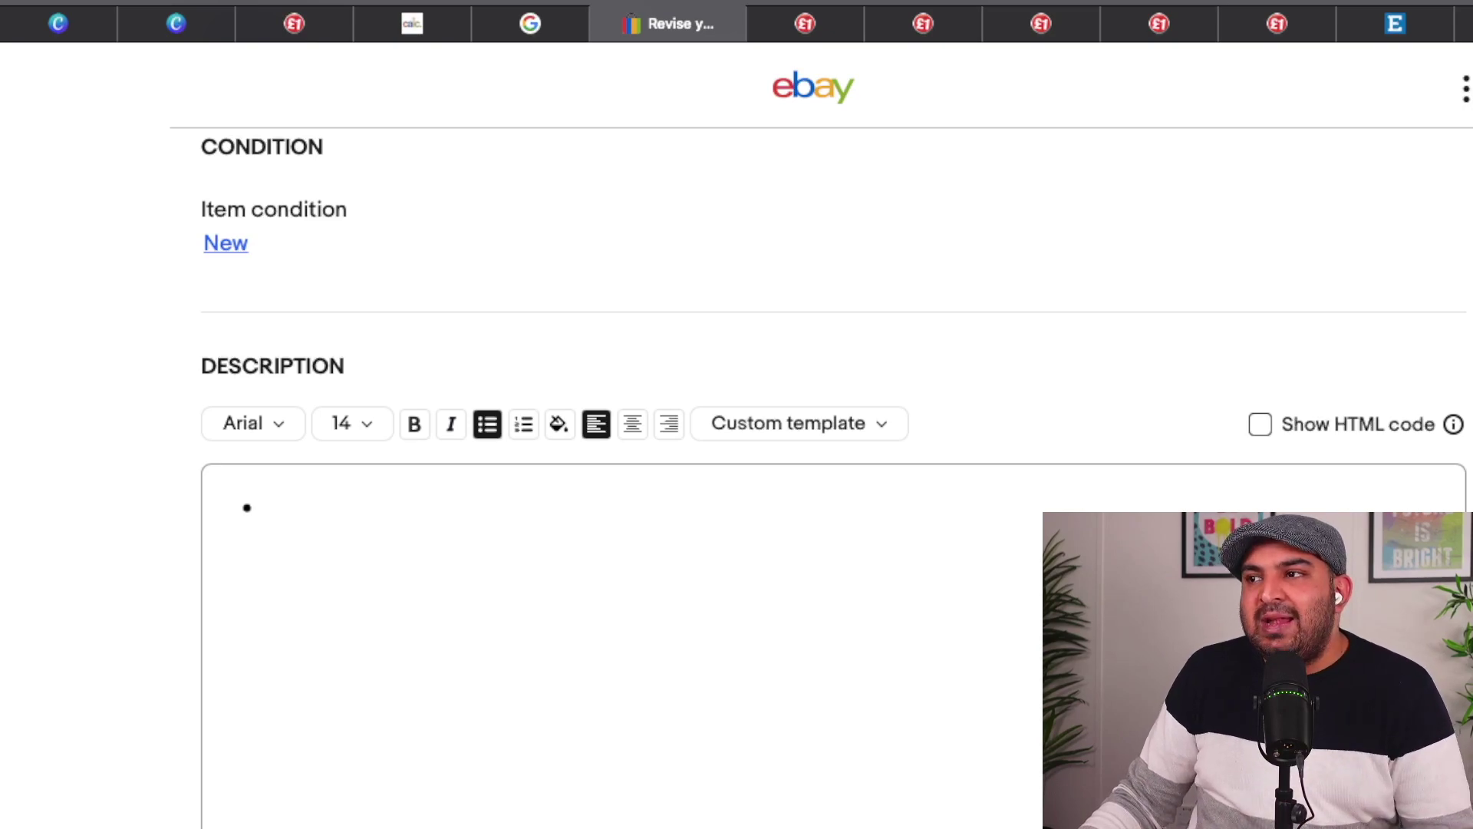
- Copy "protects metal from rust" from the Google description and paste it as the first bullet of the eBay description
key(ctrl+shift+Tab)
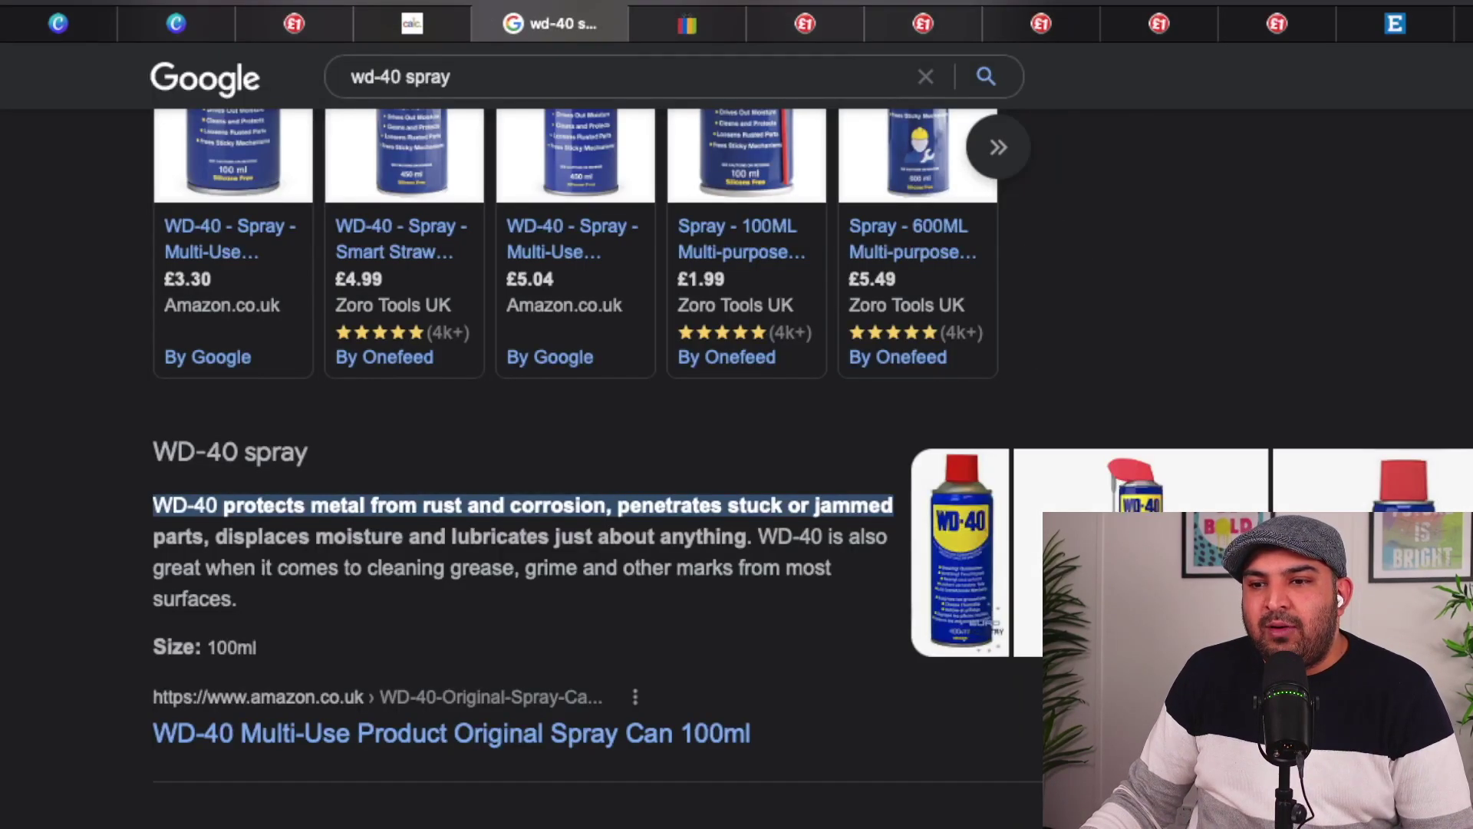
scroll(736, 445, down, 1)
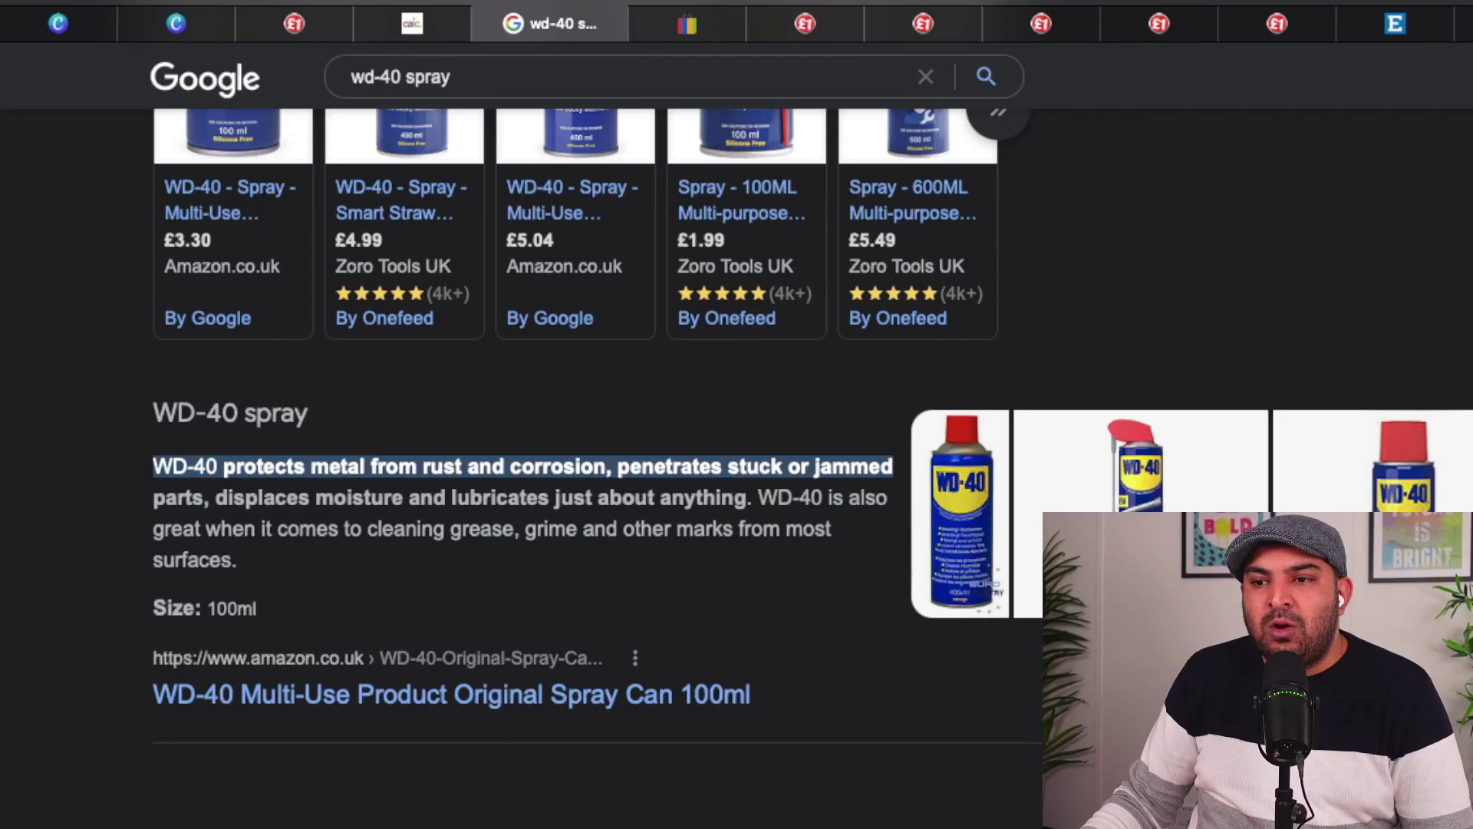
click(523, 466)
scroll(583, 468, down, 1)
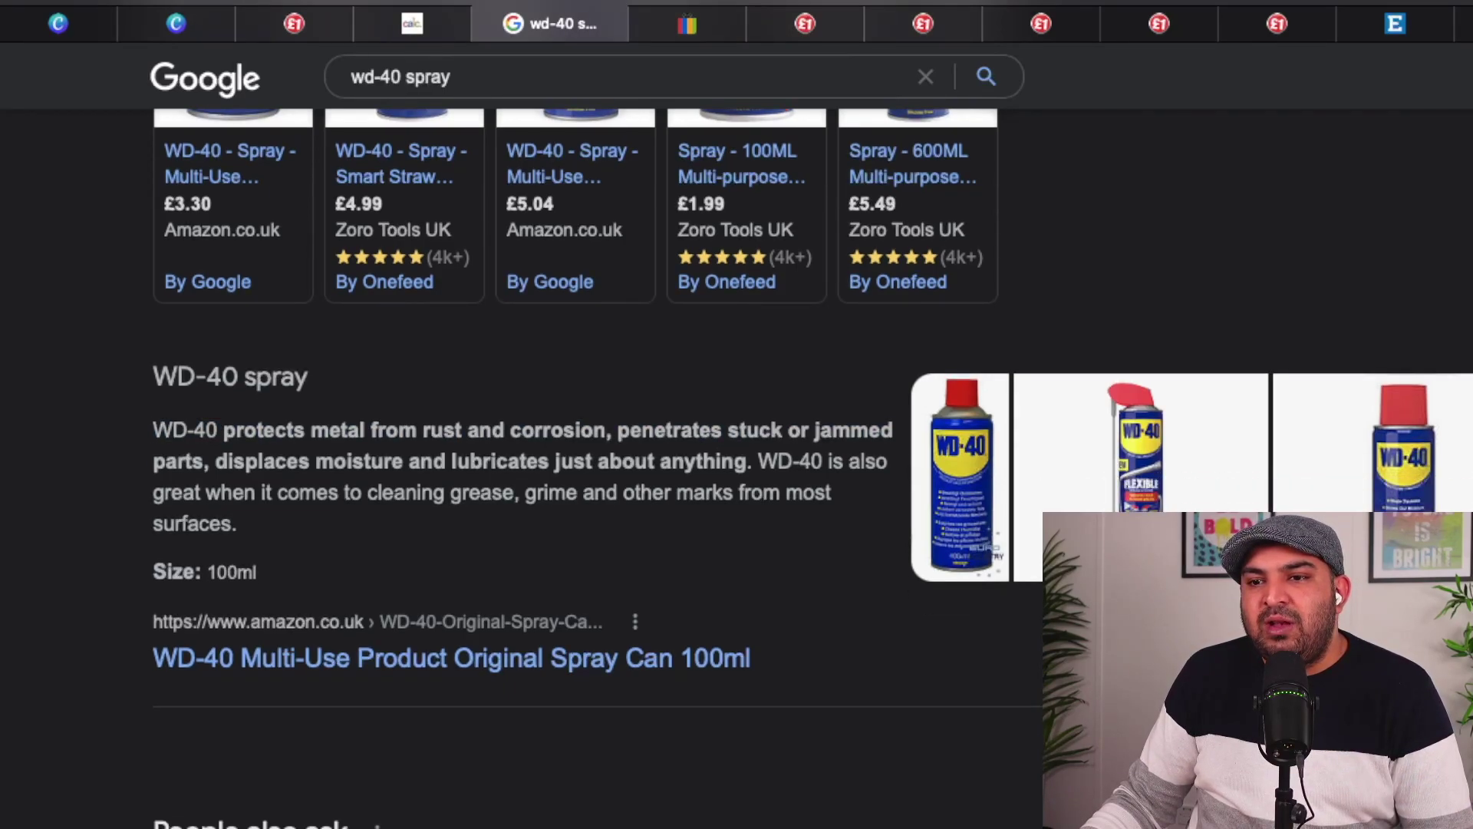
drag(224, 431, 467, 431)
key(ctrl+c)
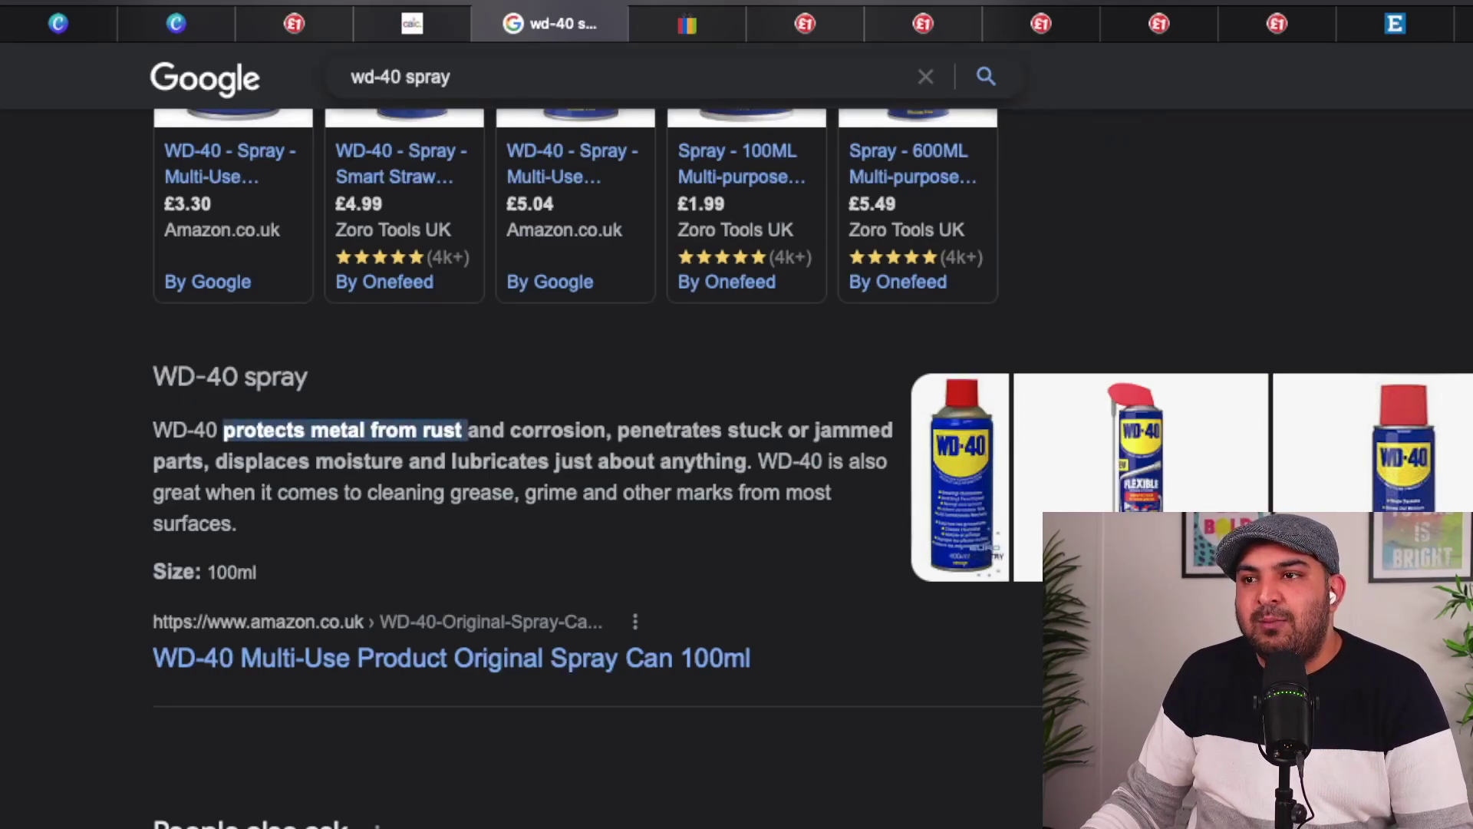
click(687, 24)
key(ctrl+v)
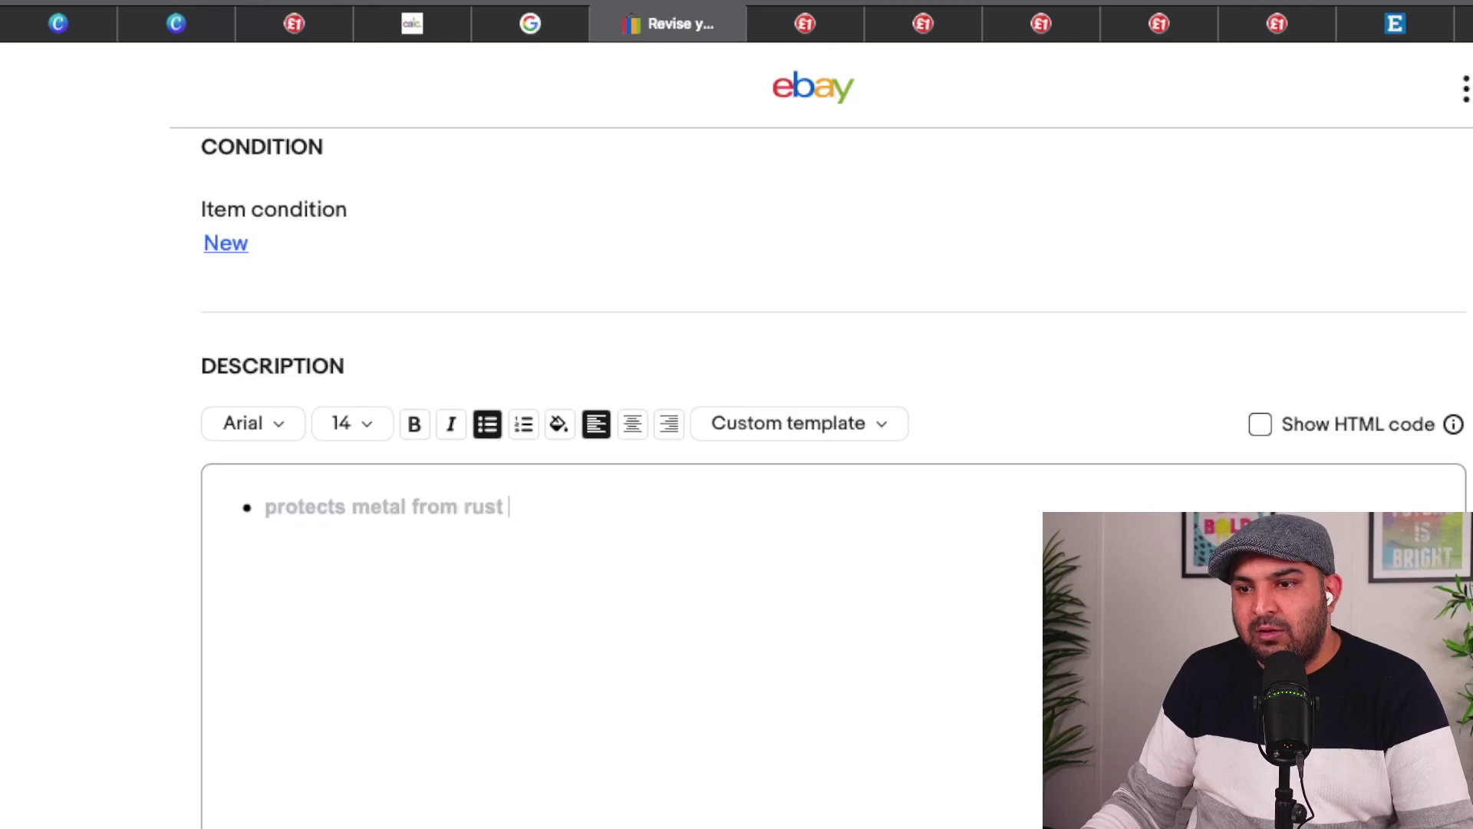
- Colour the pasted bullet text black and add an empty second bullet below it
key(ctrl+a)
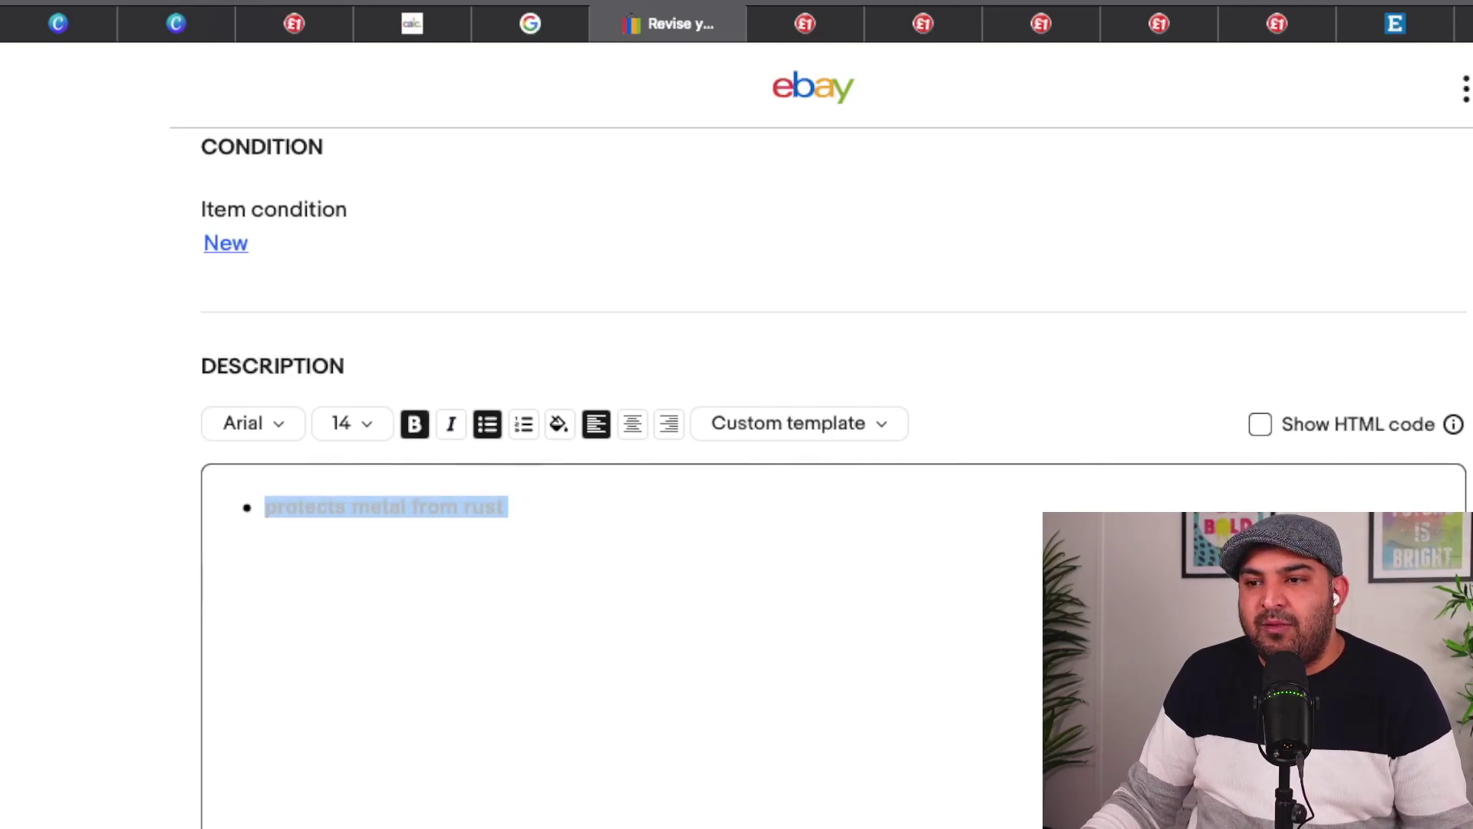
click(560, 424)
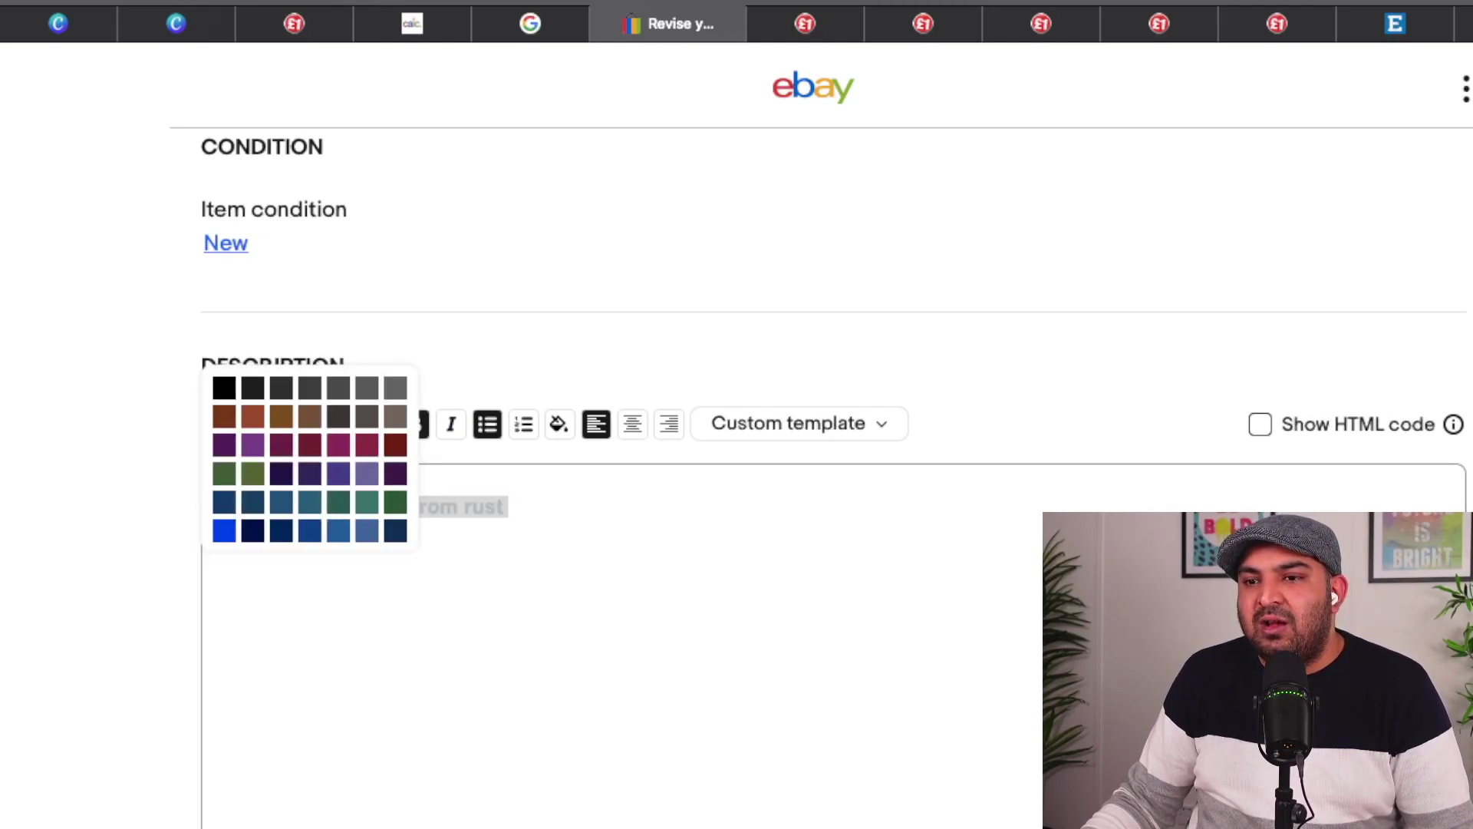
click(509, 507)
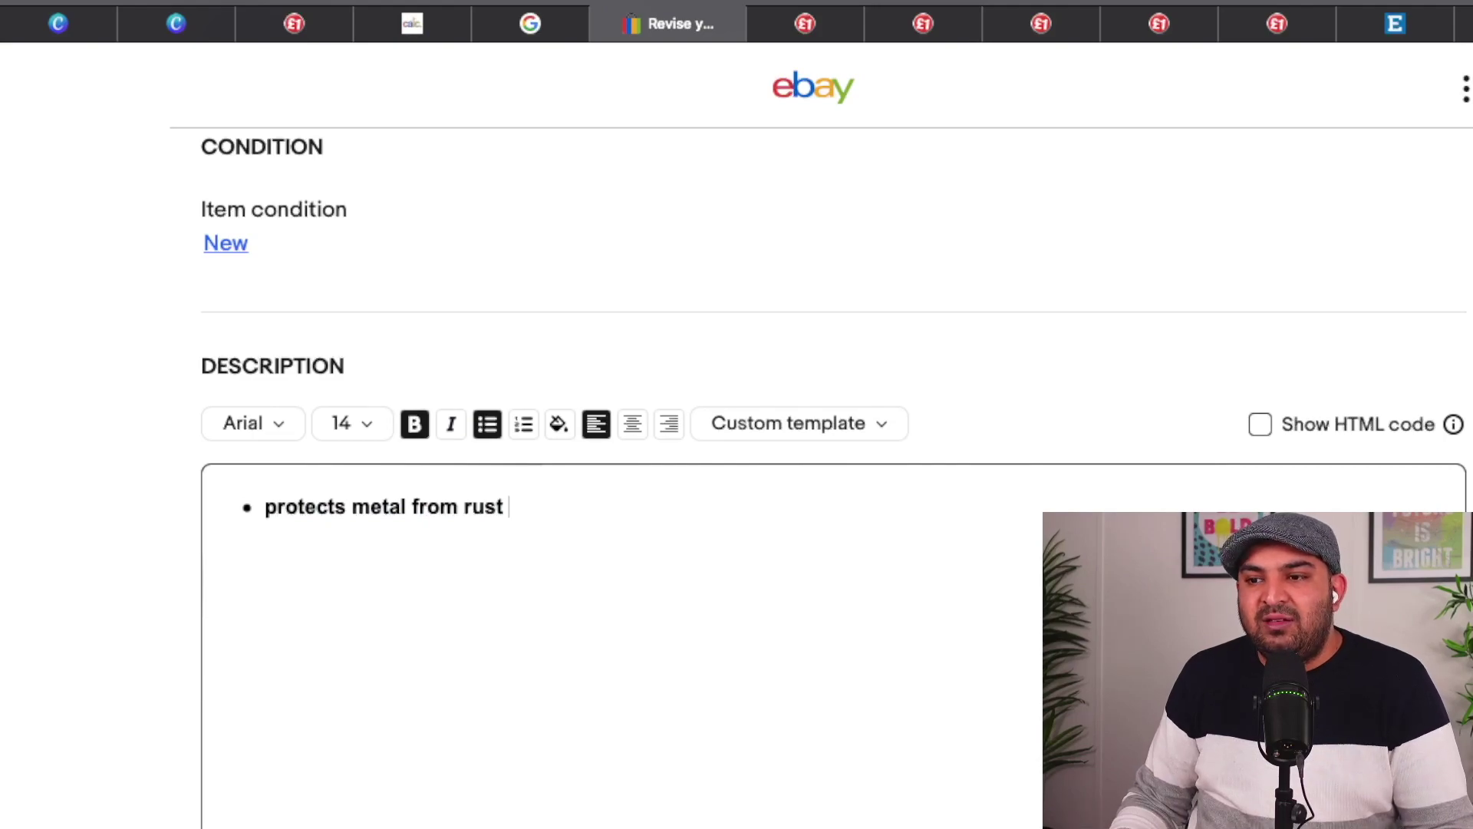
key(Return)
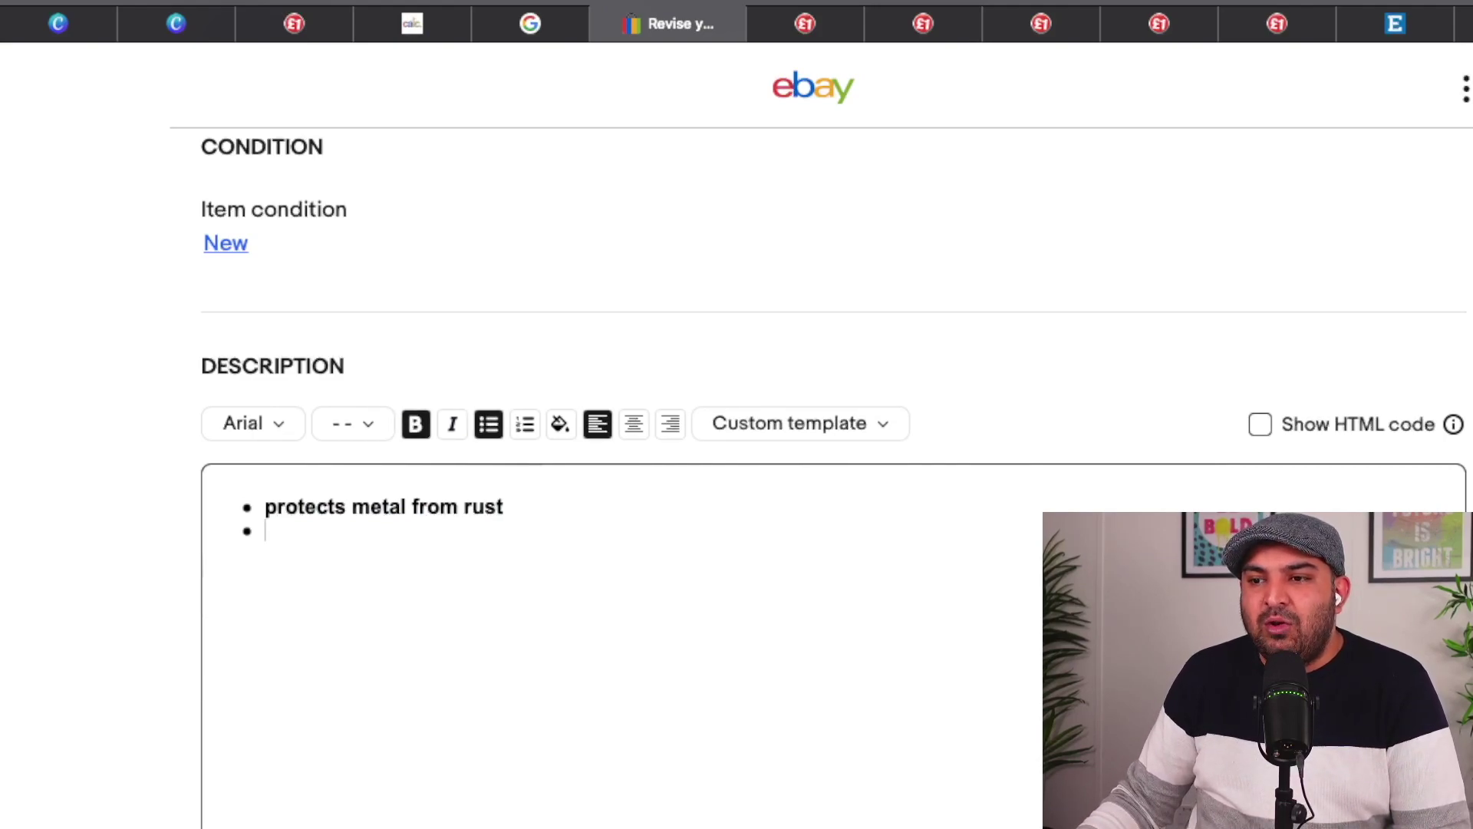
- Remove the bold from "protects metal from rust", set its font size to 18 and place the cursor in the second bullet
drag(510, 510, 266, 508)
click(416, 424)
click(491, 507)
drag(489, 506, 265, 507)
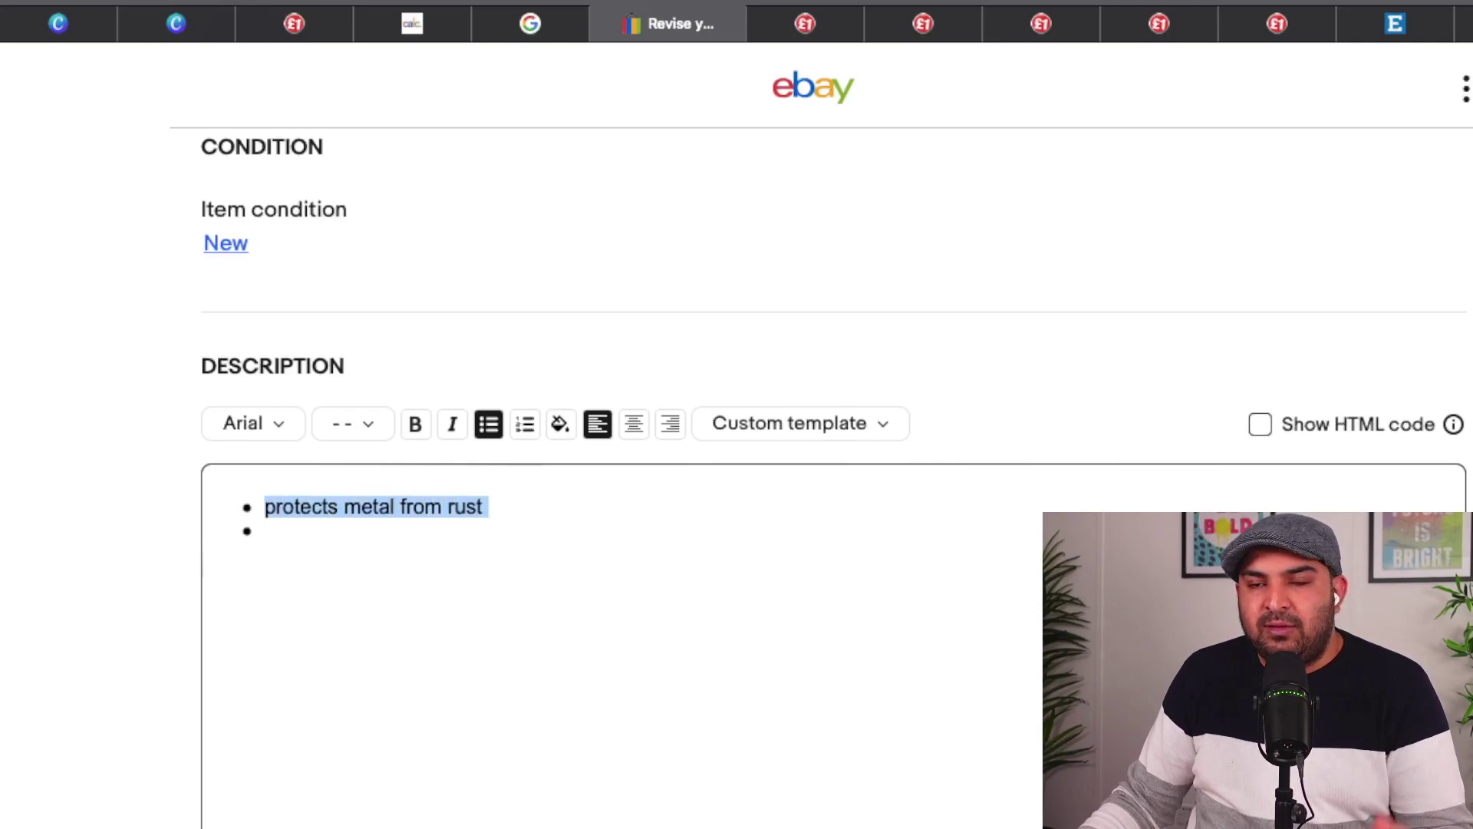
click(352, 424)
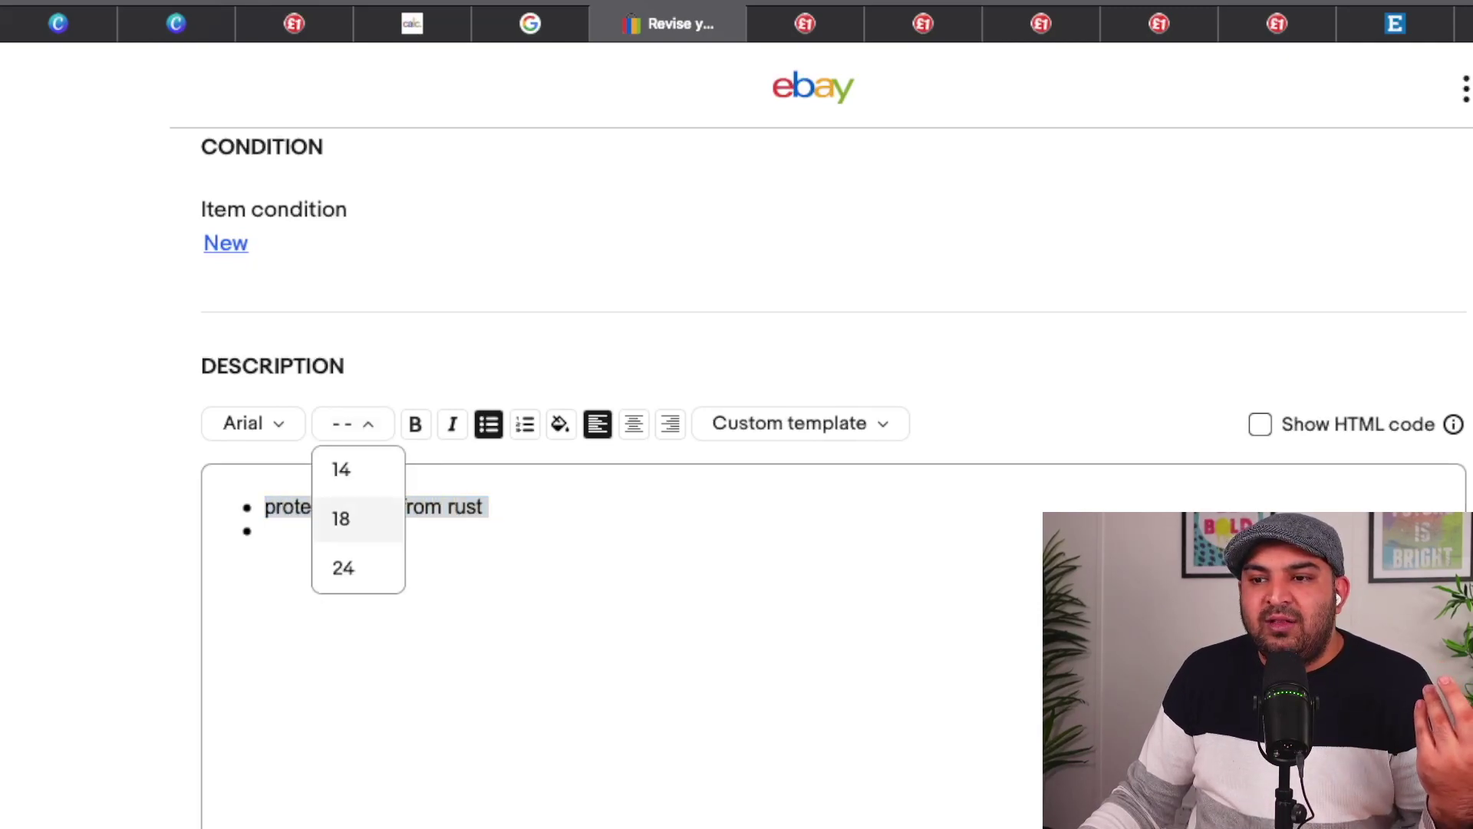
click(342, 516)
click(266, 544)
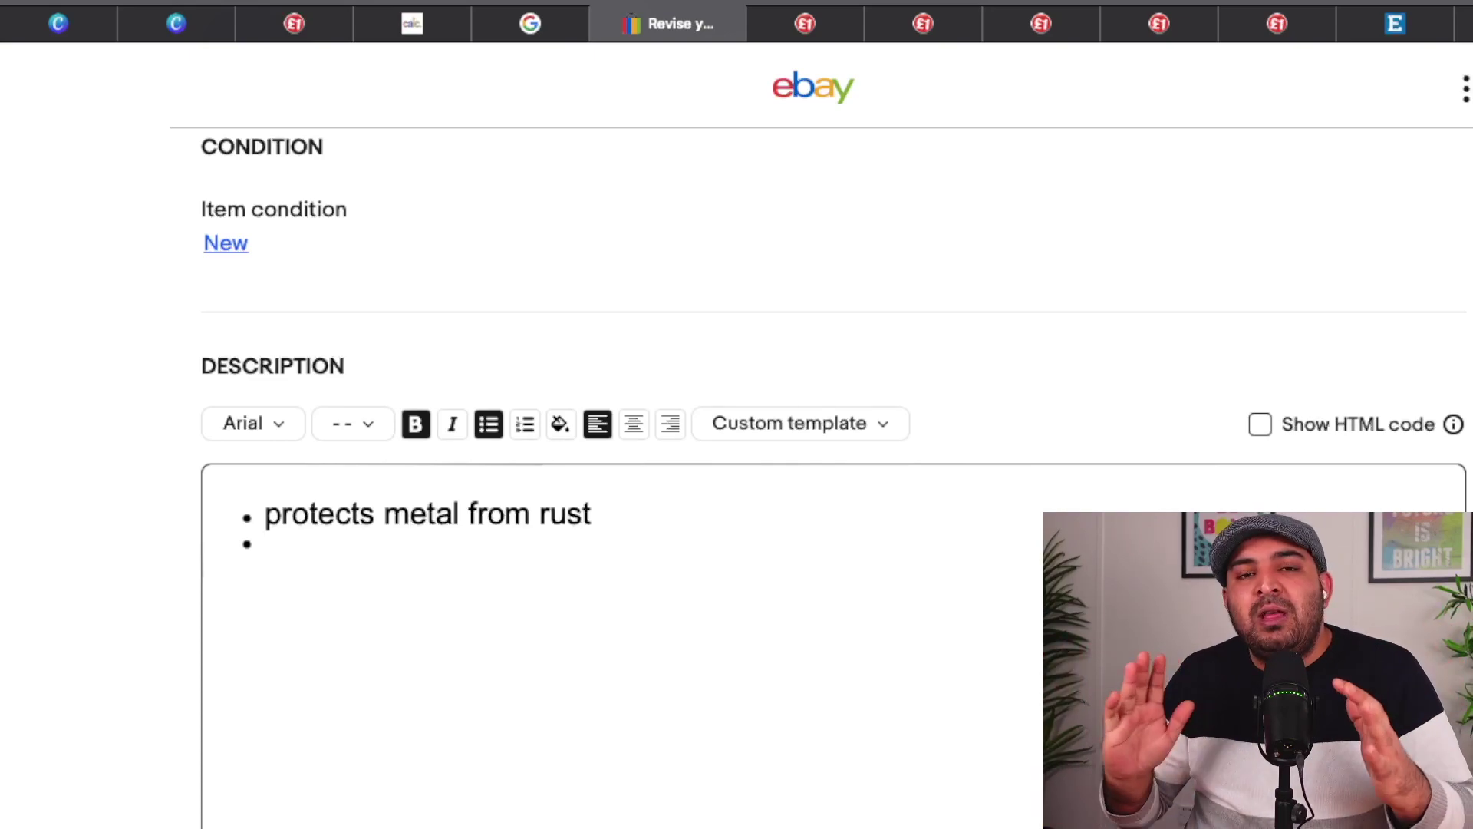
- Look over the Canva three-pack design, Poundland's Car Seat Organiser page and eBay's grey mailing bags, and return to the listing form
scroll(737, 460, up, 6)
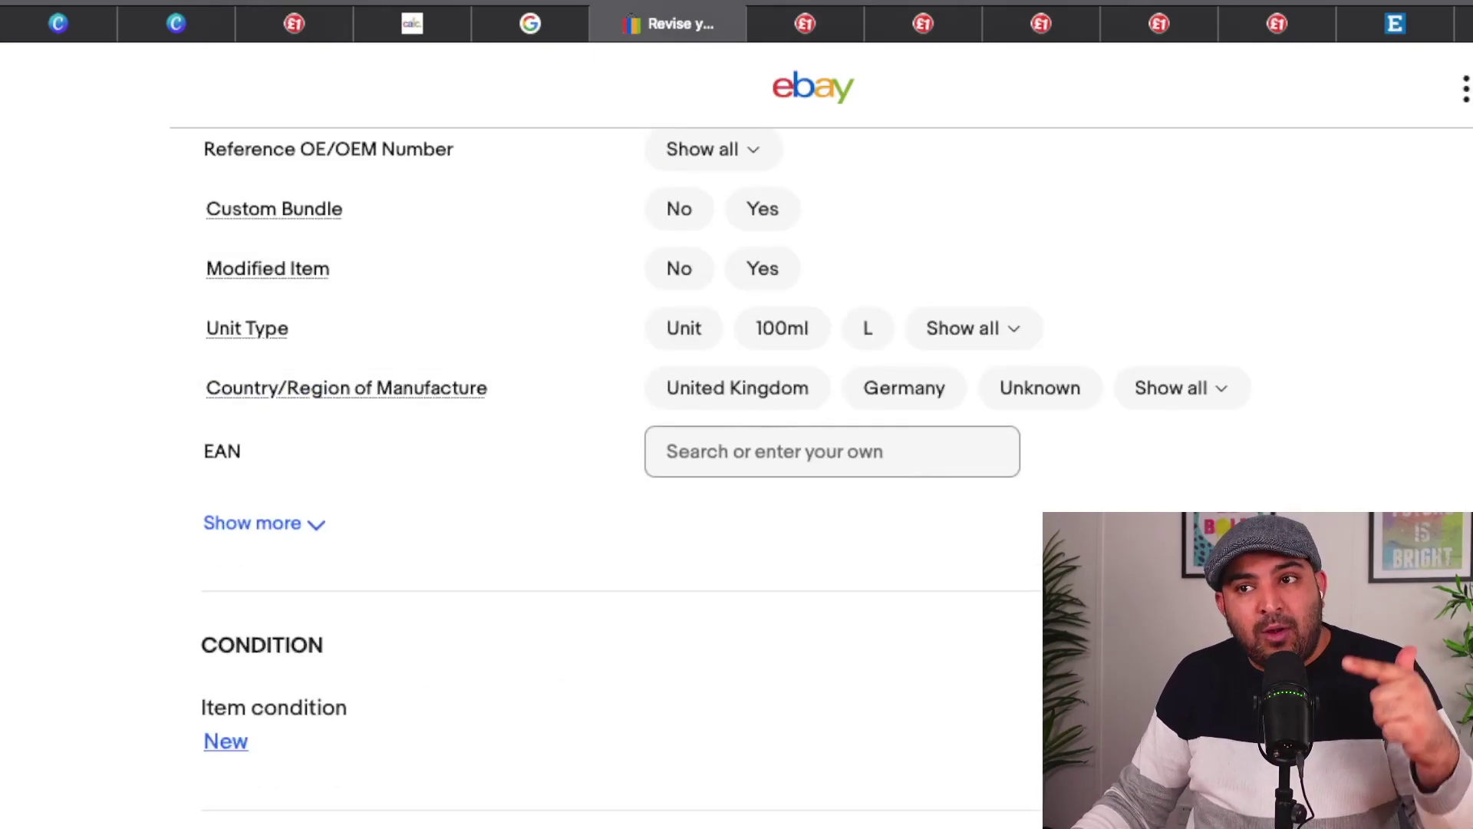
click(176, 23)
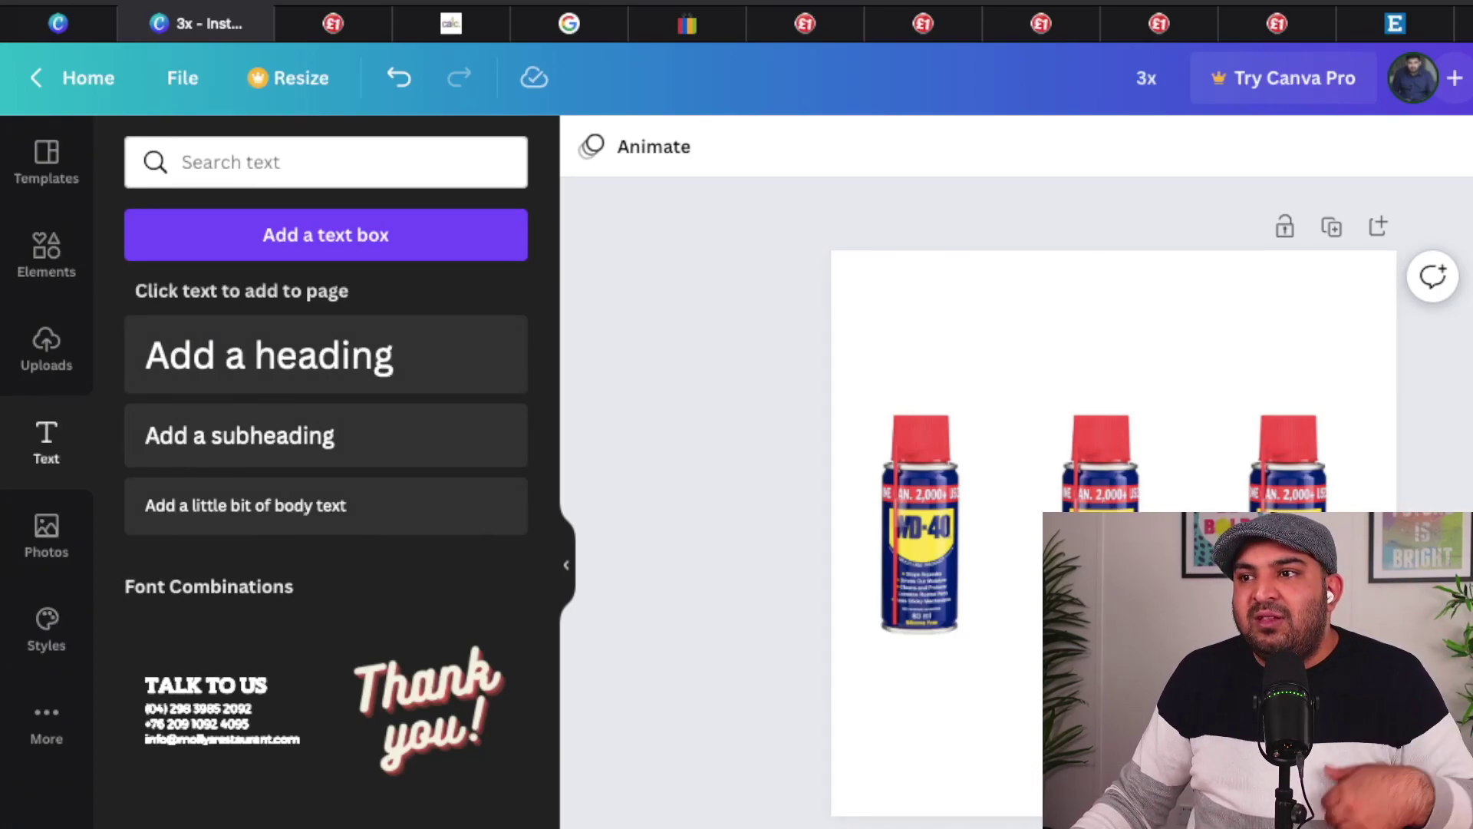
click(805, 24)
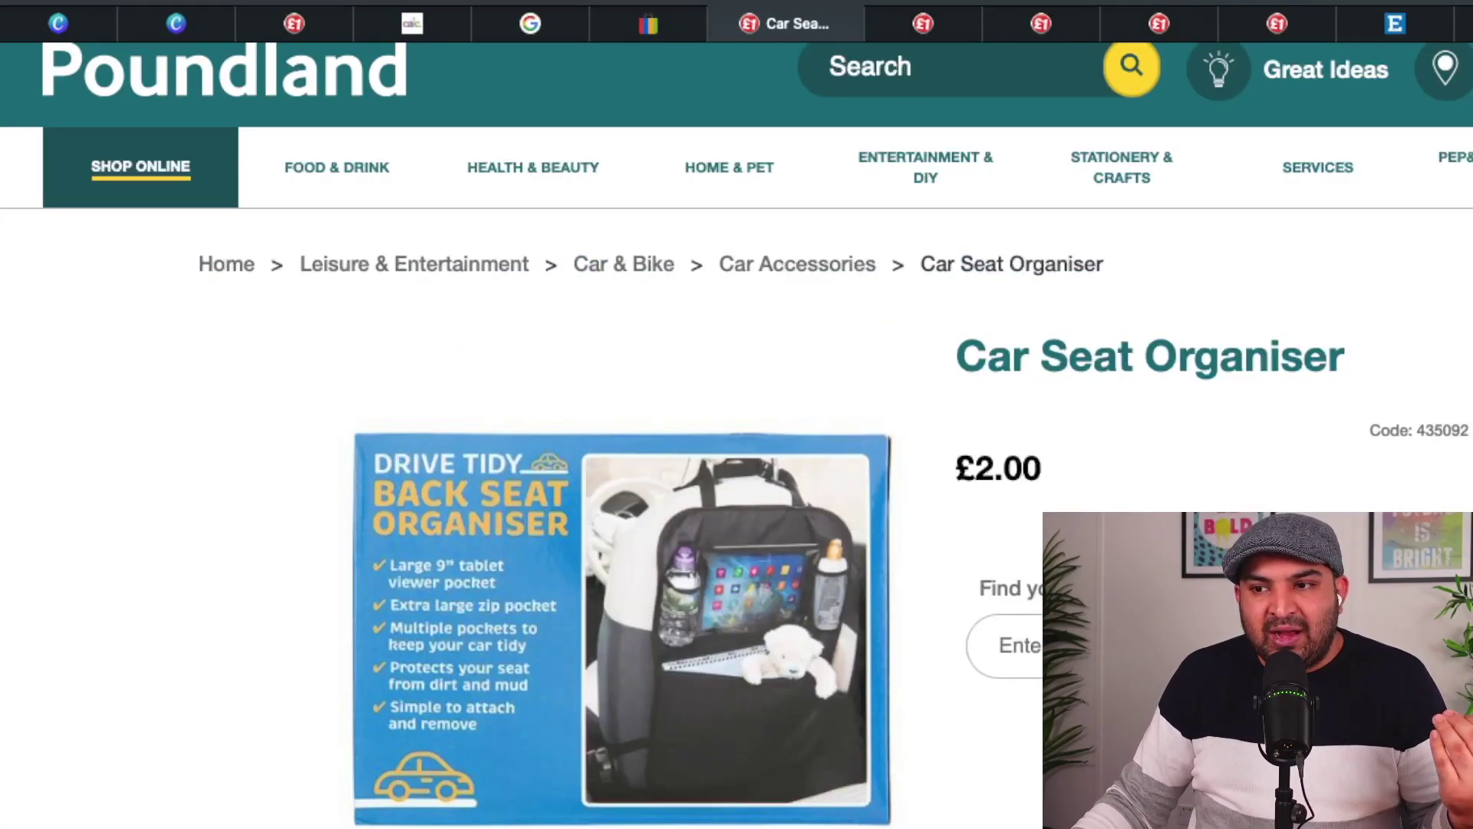
scroll(737, 430, down, 3)
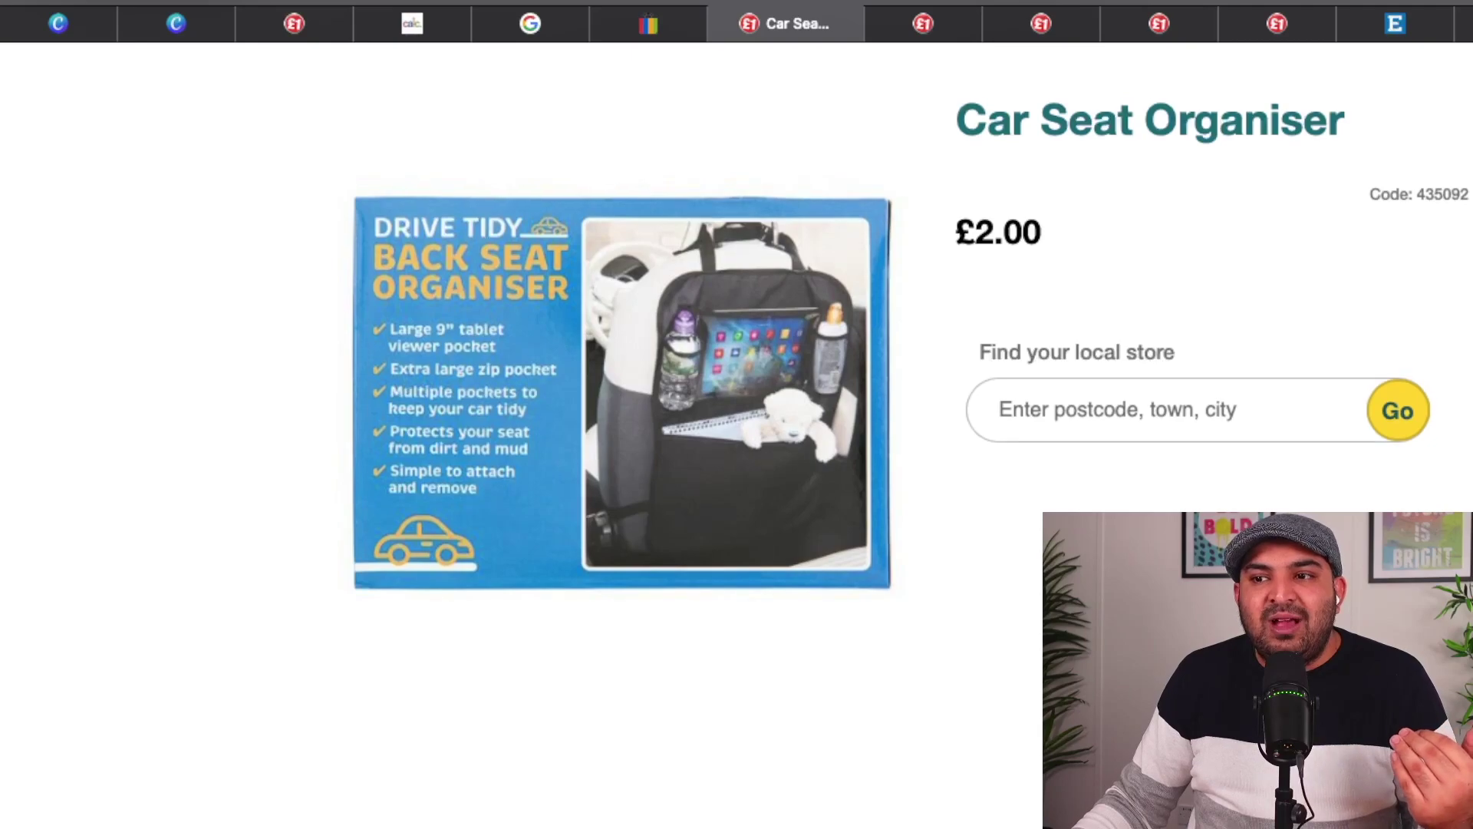
scroll(737, 430, up, 2)
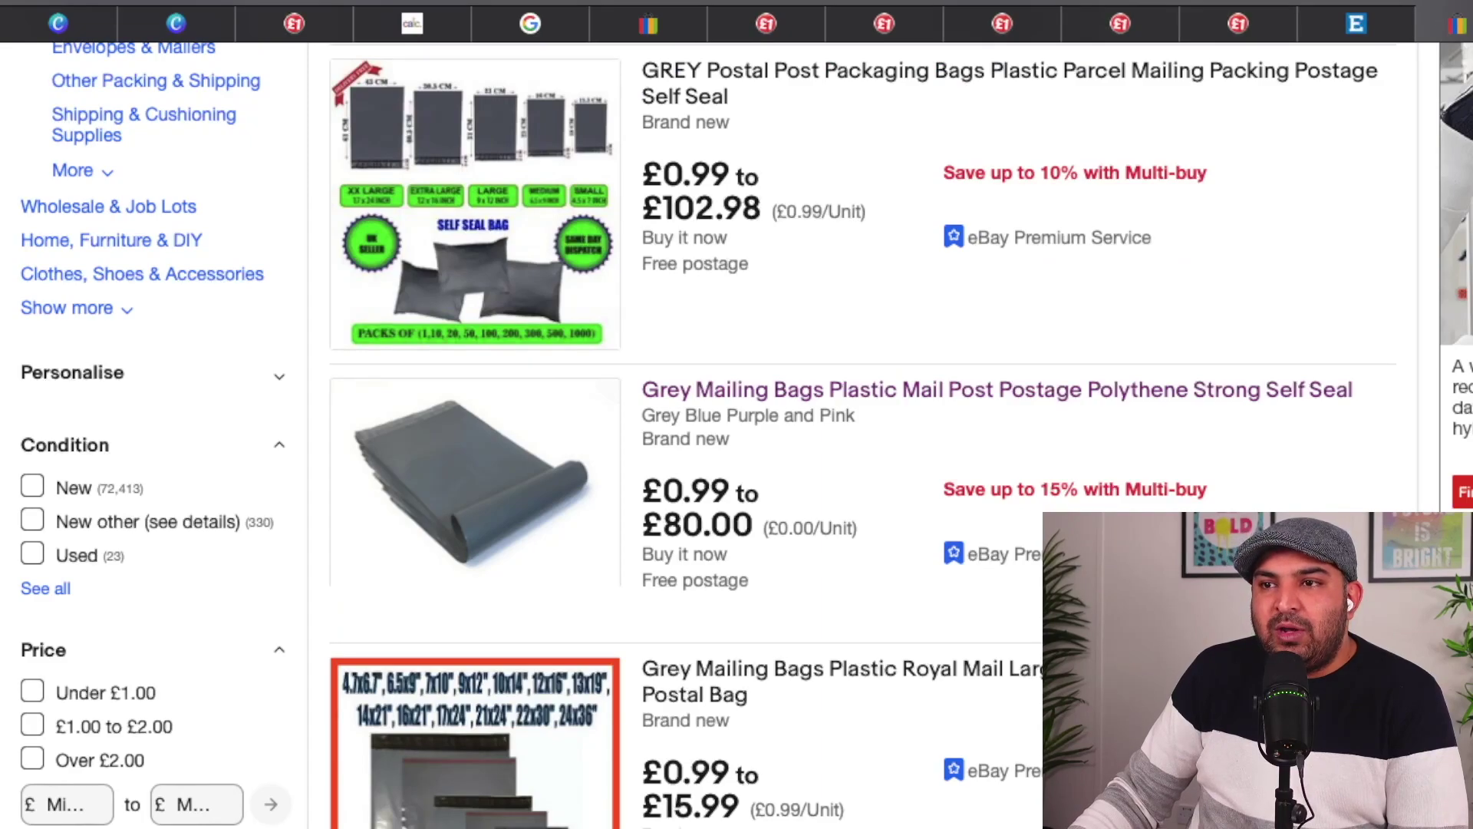
click(649, 23)
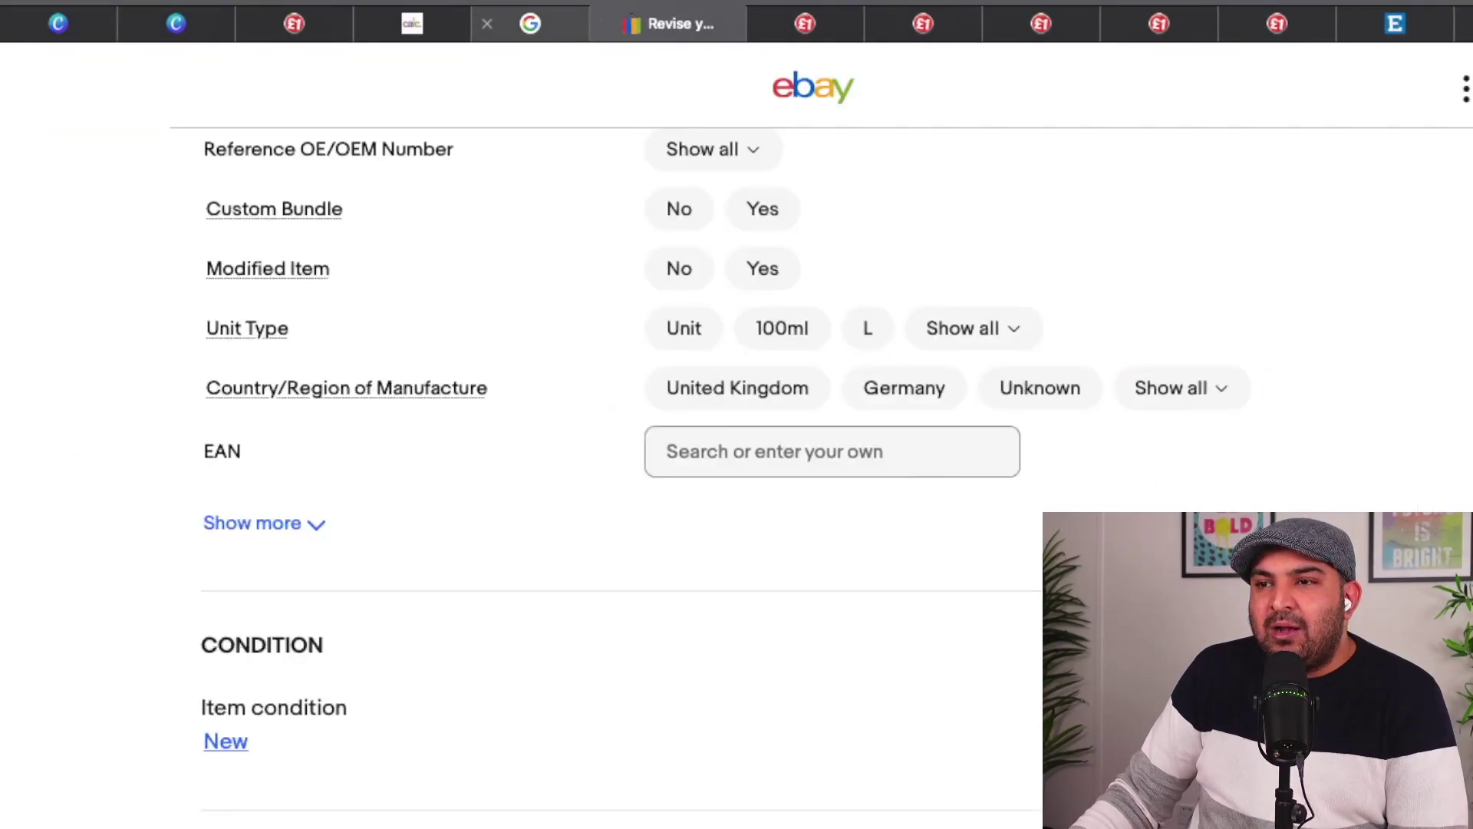
- Review Poundland's Car Seat Organiser, Bicycle Cover and Padded Bike Seat pages with their prices, glancing at the eBay fee calculator
click(798, 23)
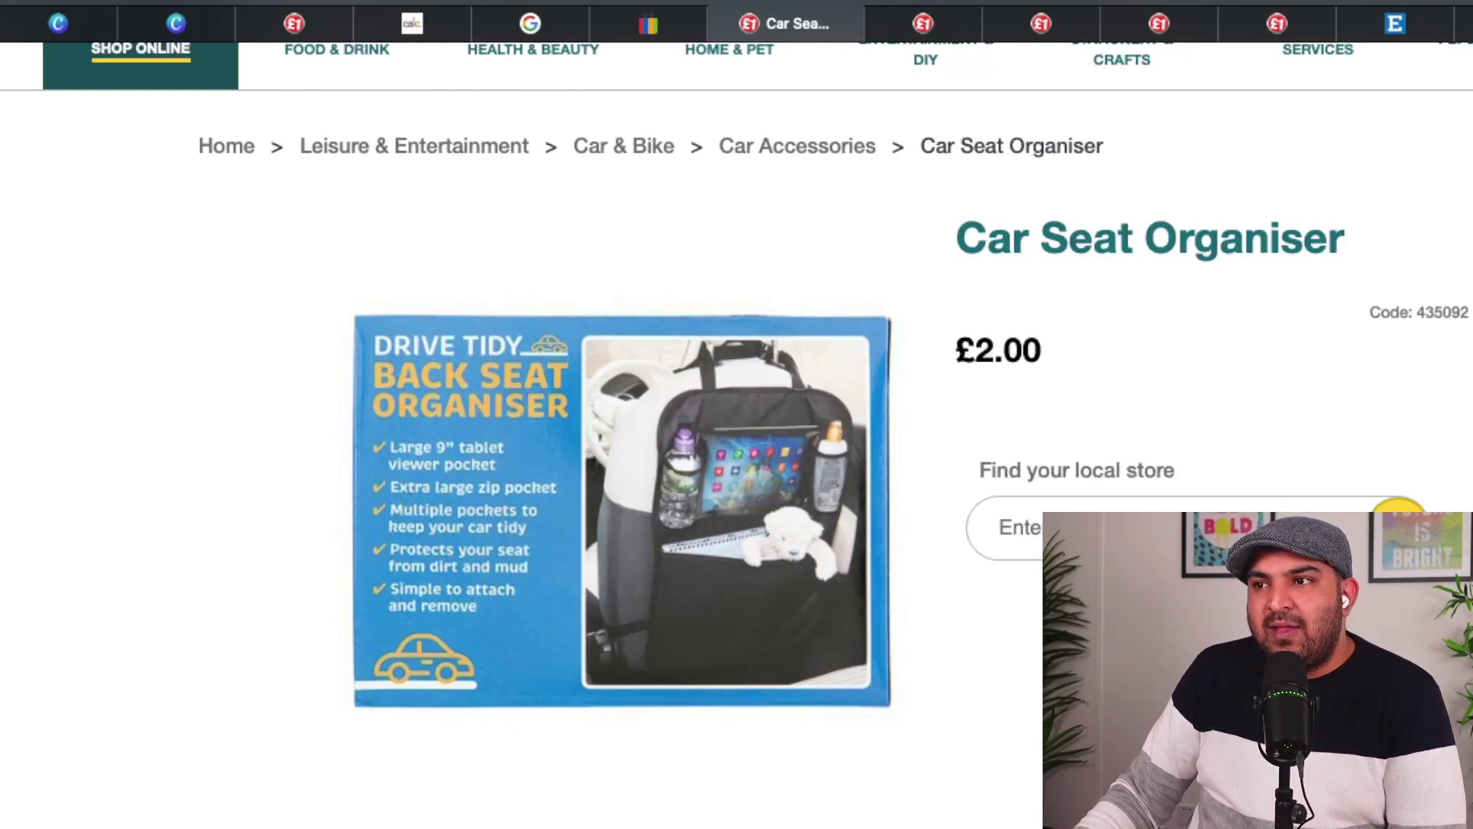
key(ctrl+Tab)
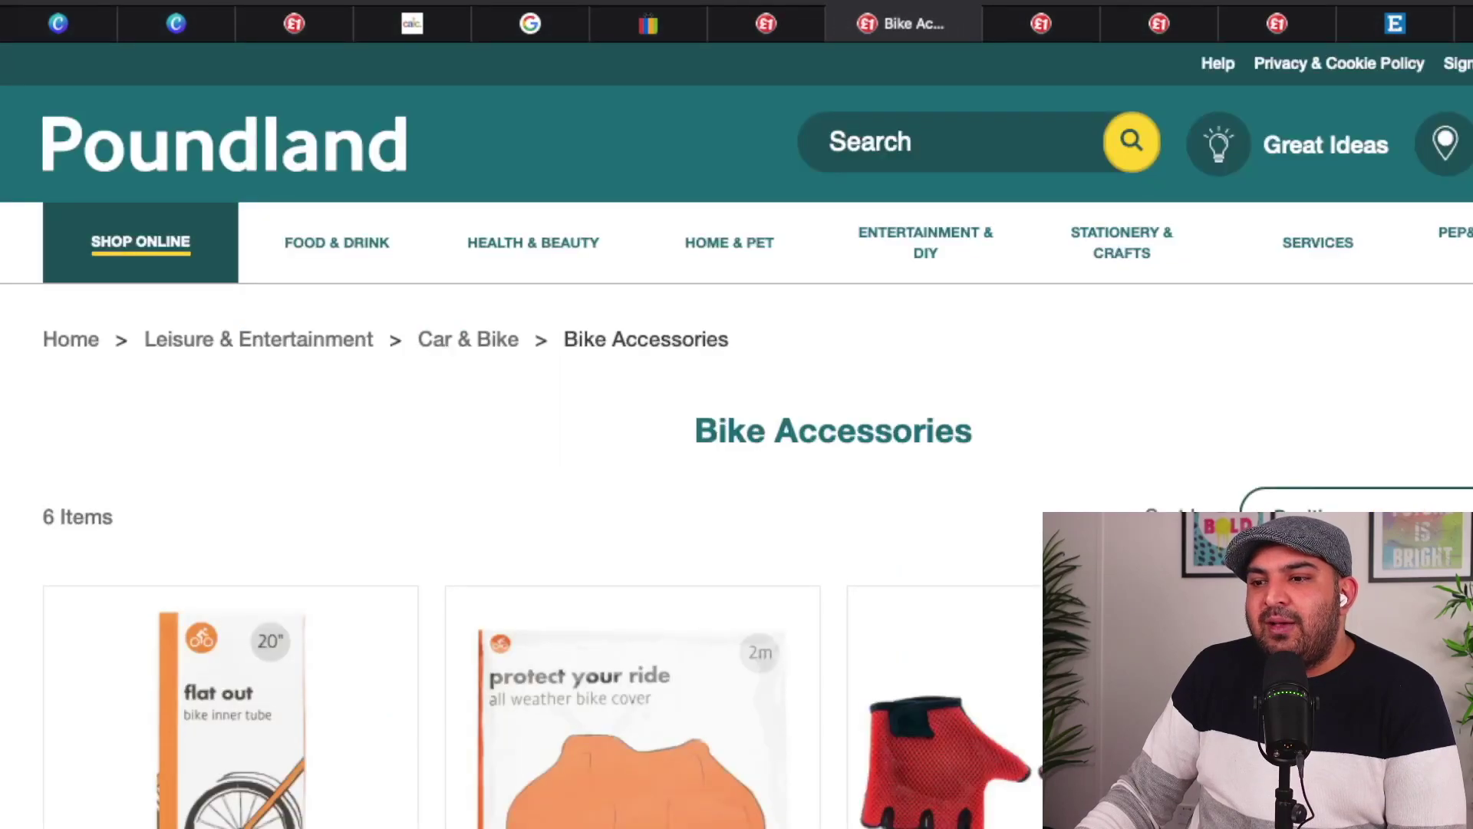
scroll(736, 415, down, 5)
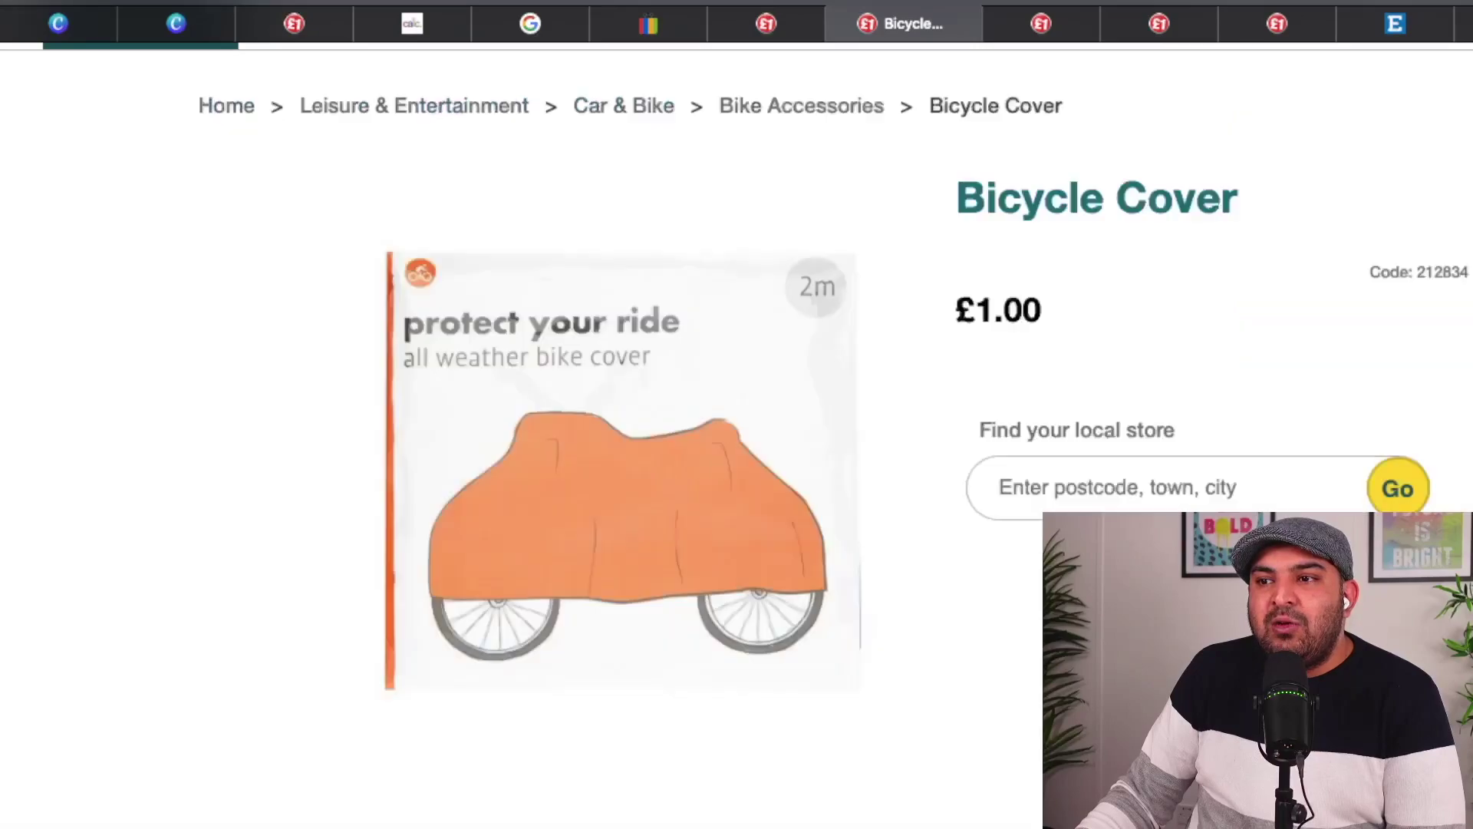
drag(955, 310, 1042, 310)
click(412, 24)
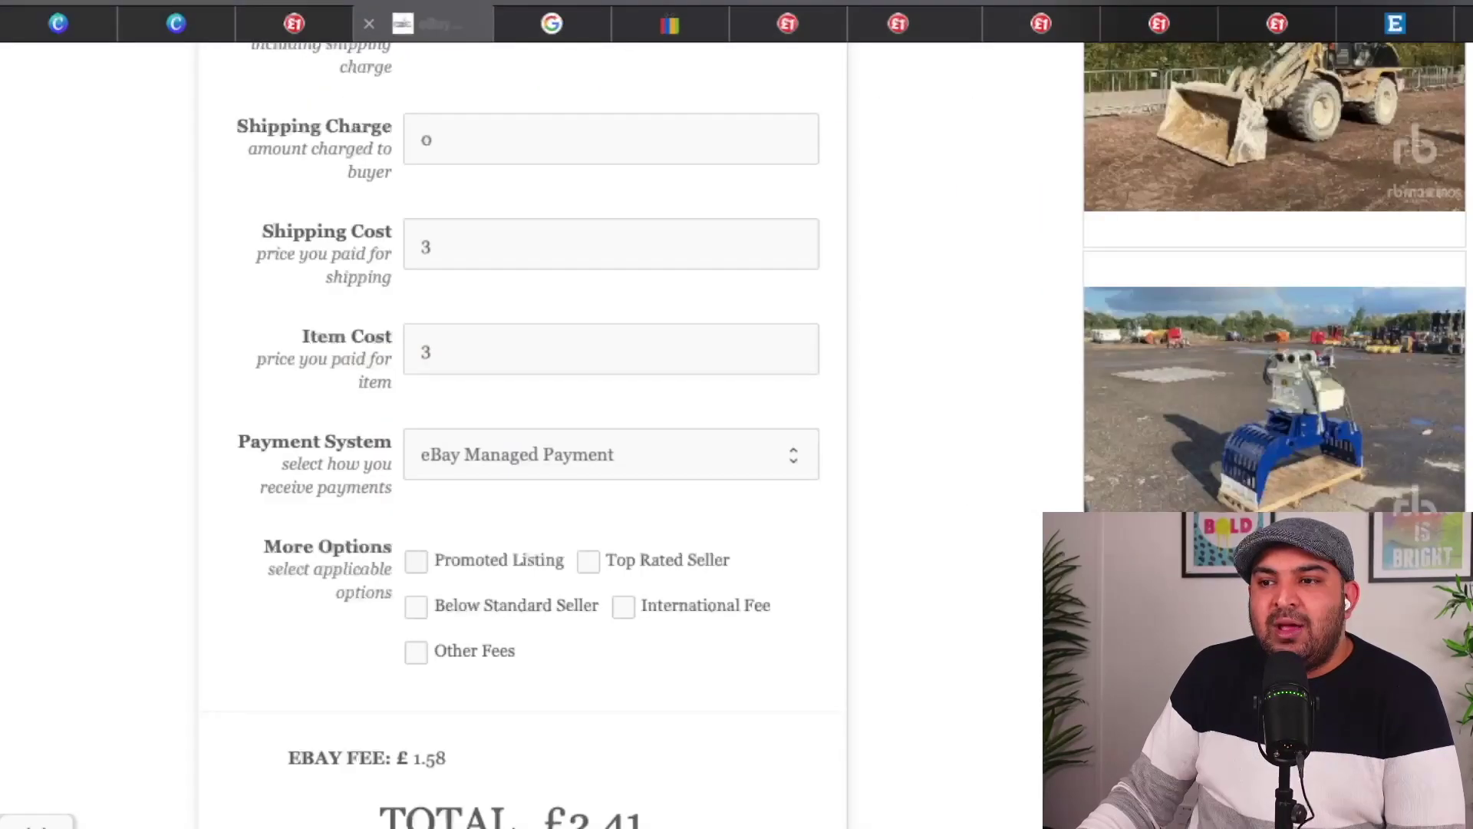
click(1041, 23)
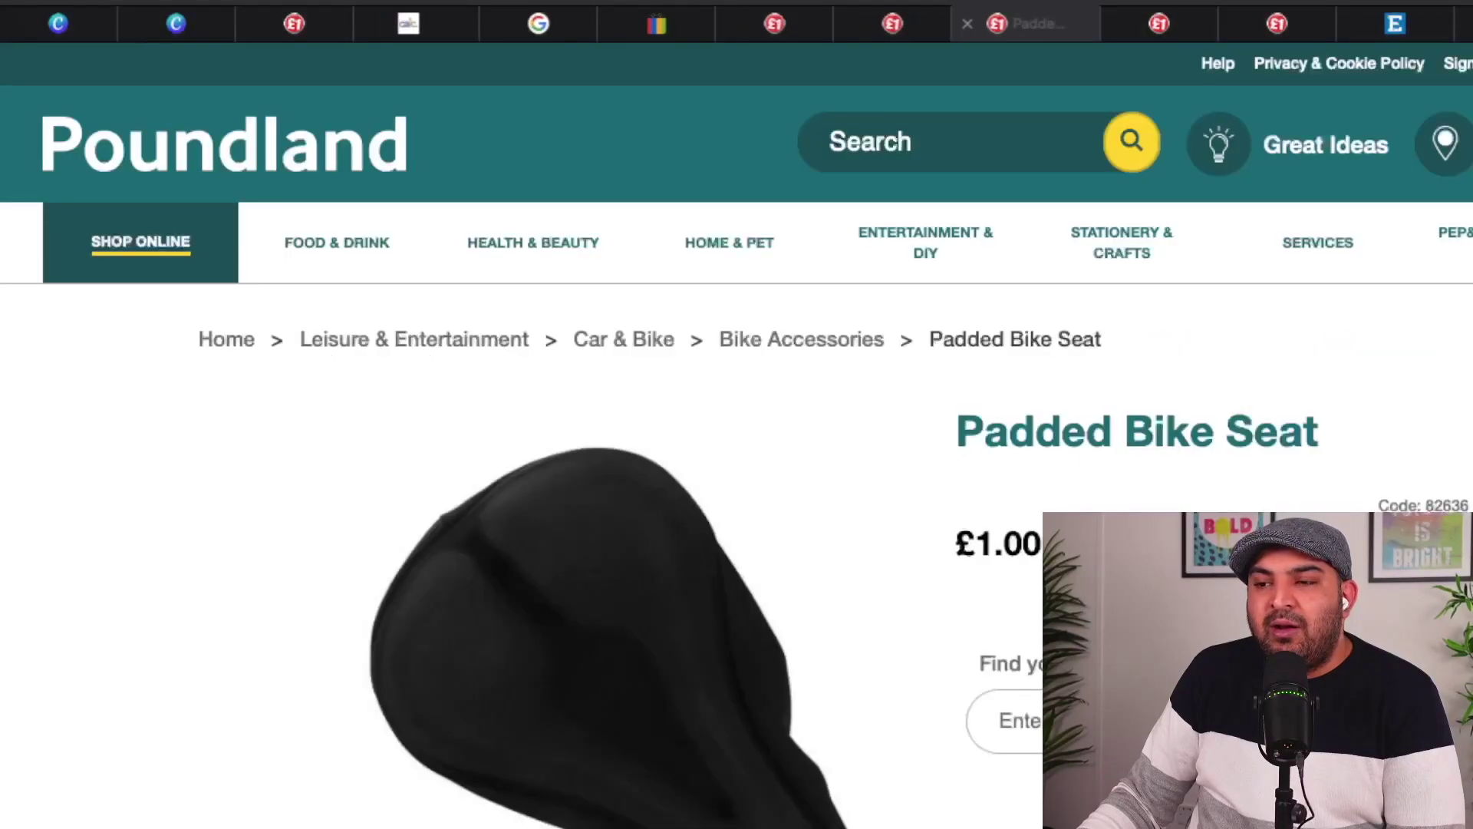
scroll(737, 414, down, 3)
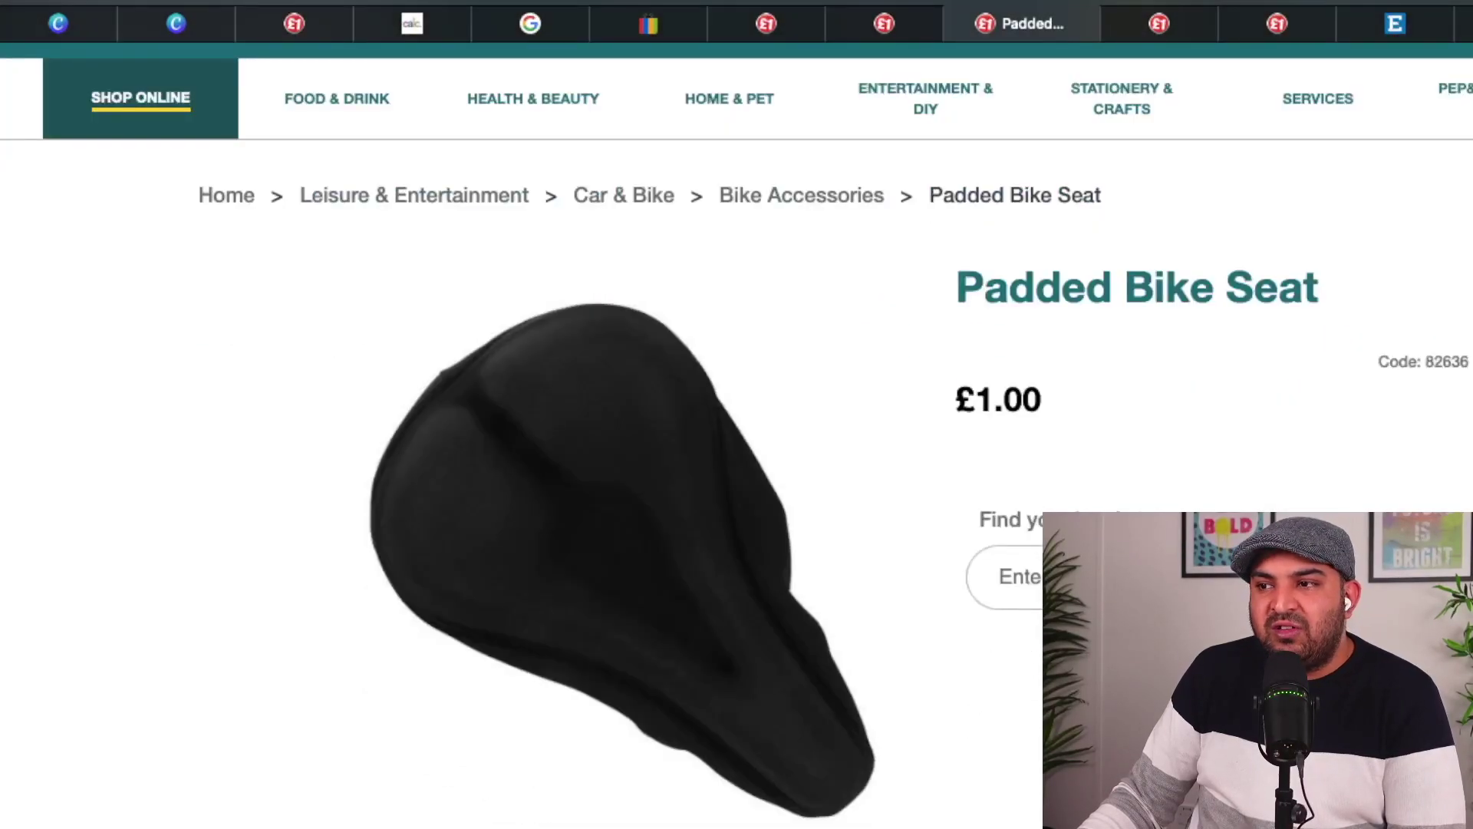